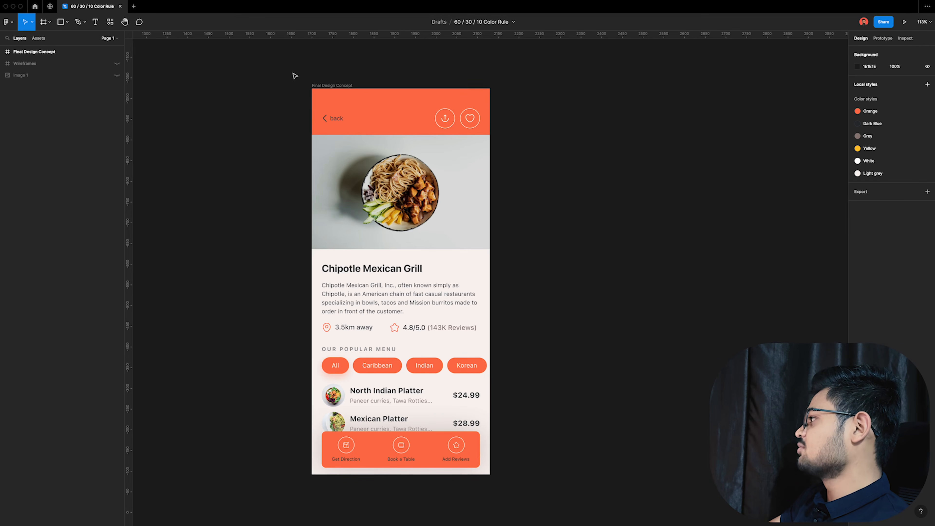
scroll(602, 233, right, 2)
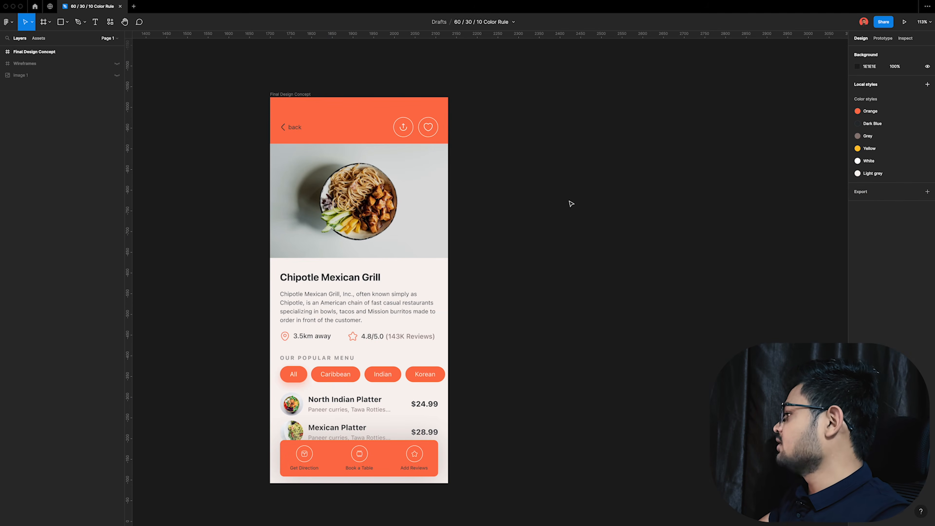
scroll(378, 143, down, 3)
scroll(368, 128, up, 1)
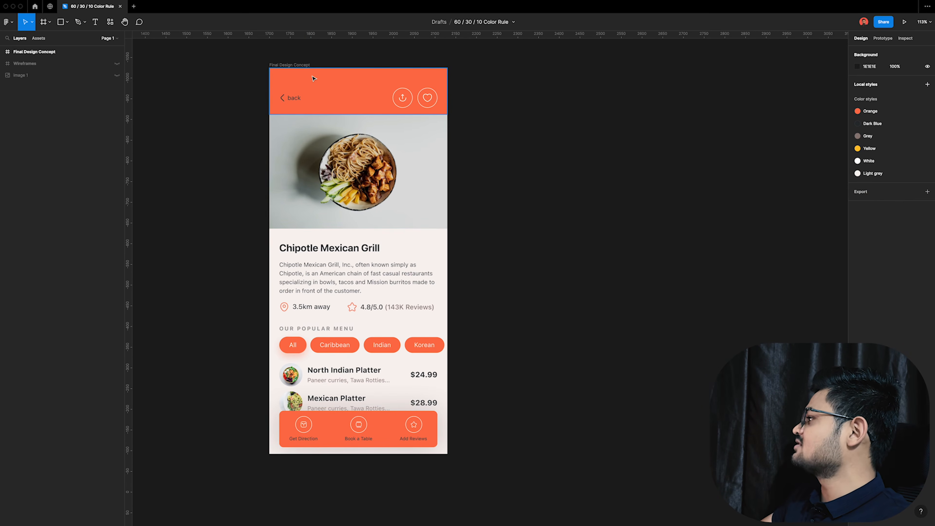
click(301, 66)
click(632, 208)
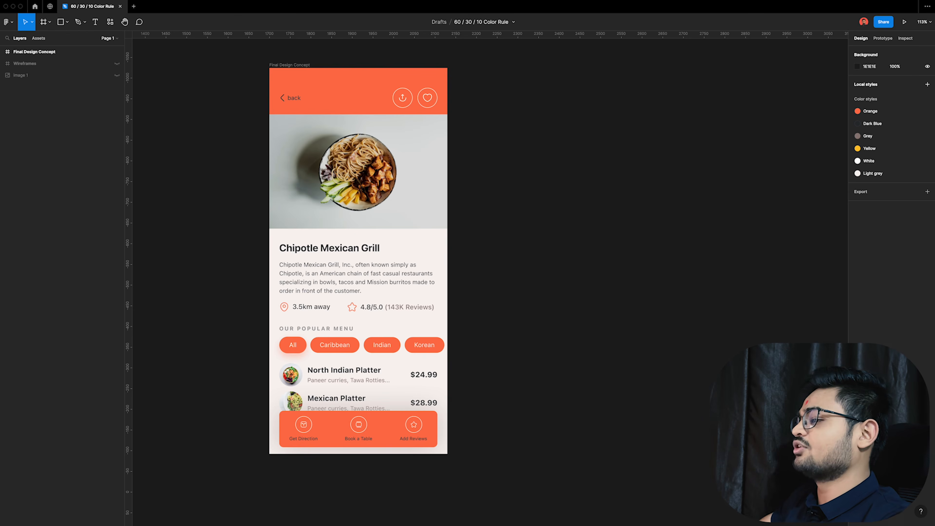
- Paste the orange chair photo onto the canvas beside the Final Design Concept frame and deselect it
key(super+v)
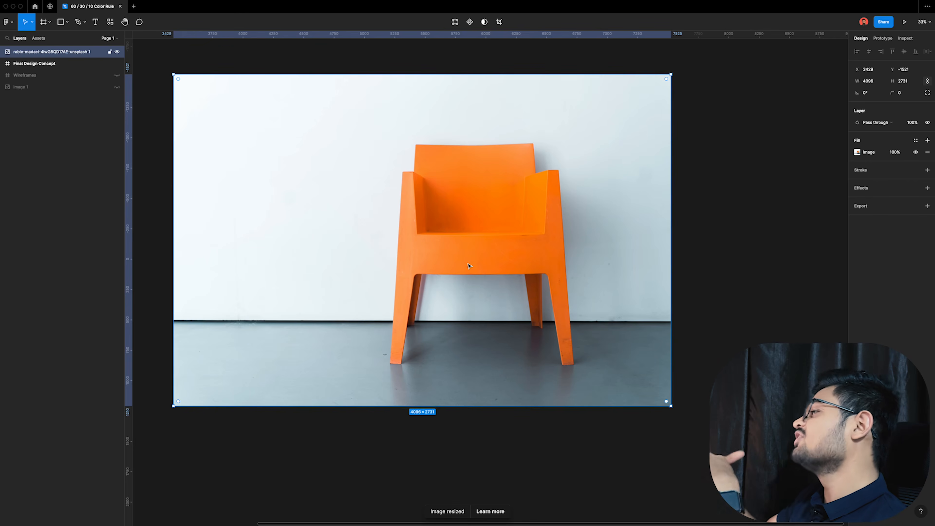
click(800, 195)
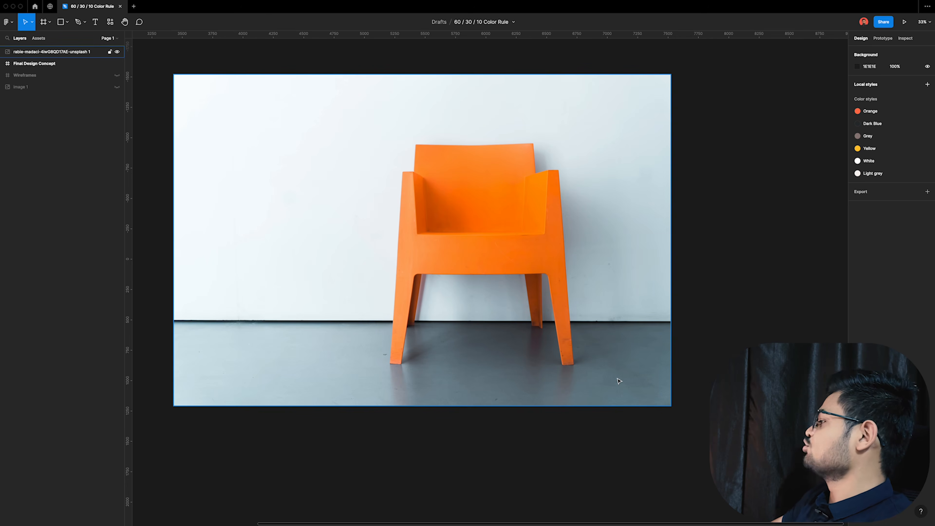
scroll(619, 380, up, 1)
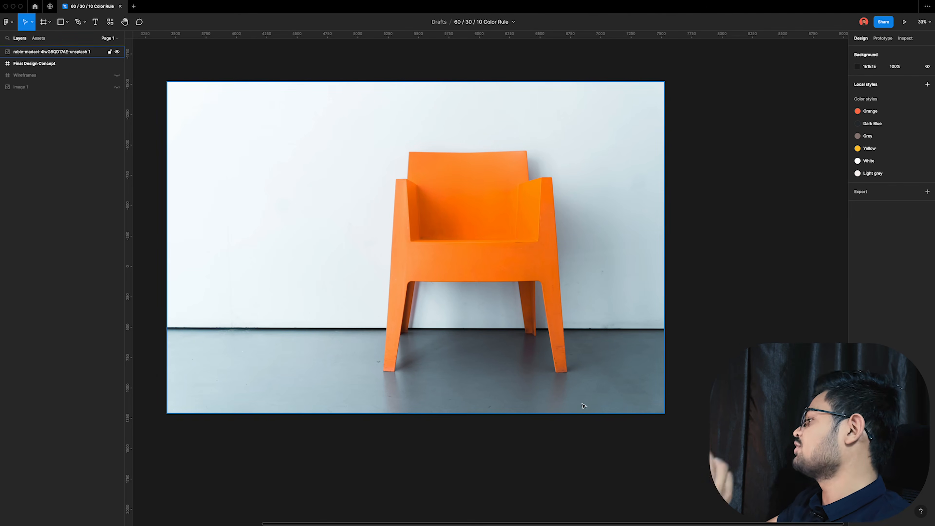
key(r)
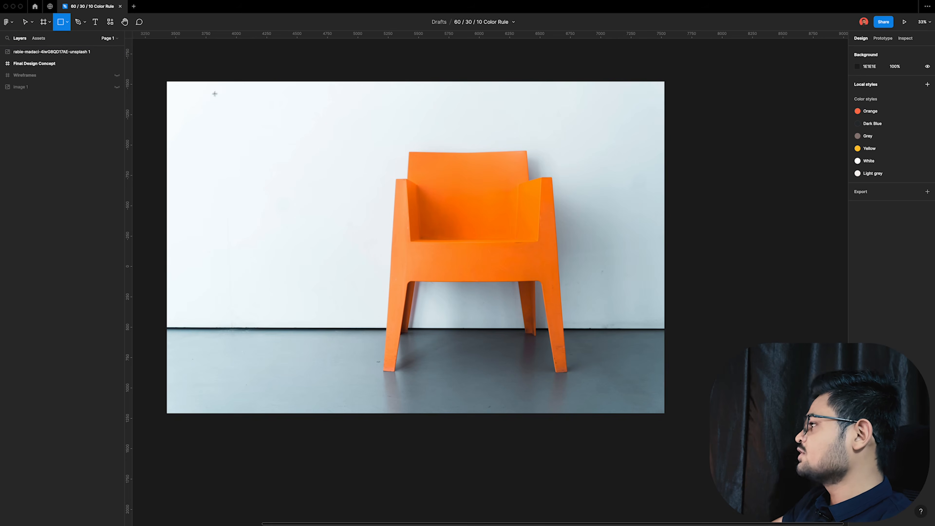
key(v)
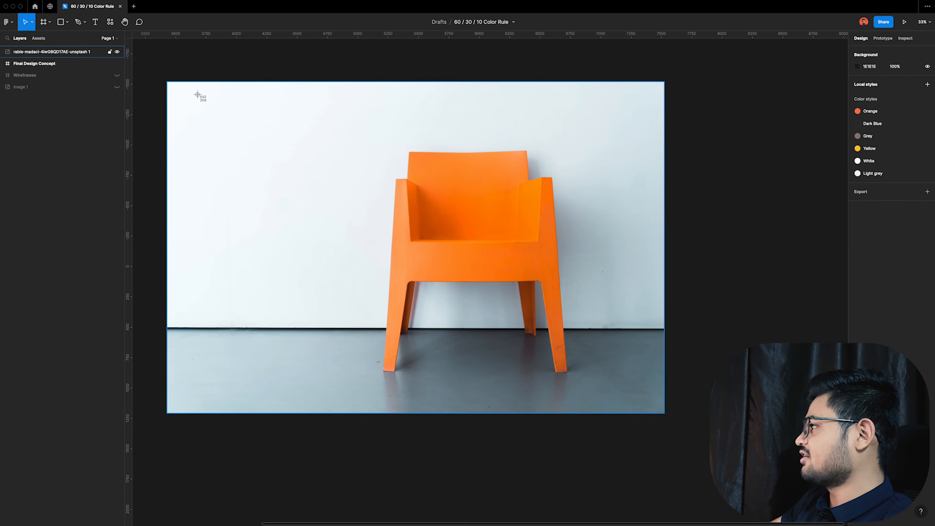
drag(162, 79, 668, 330)
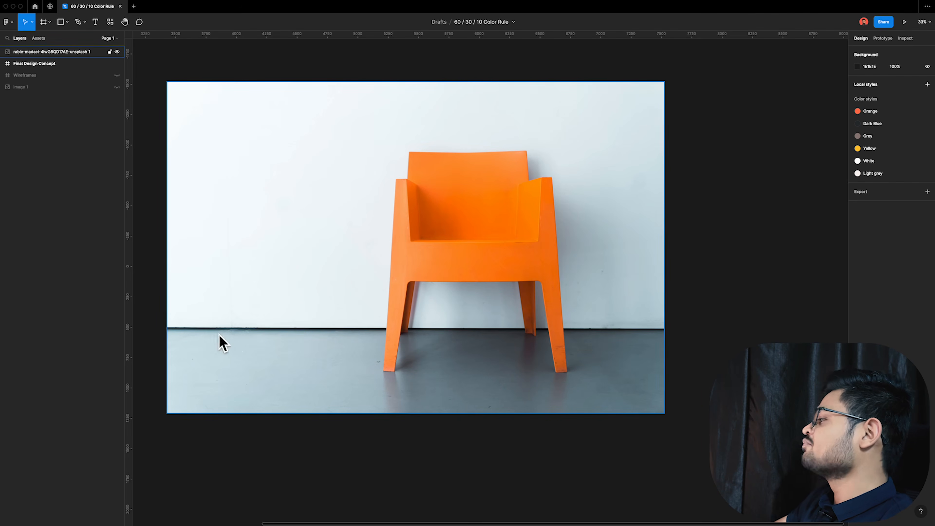
drag(162, 327, 675, 419)
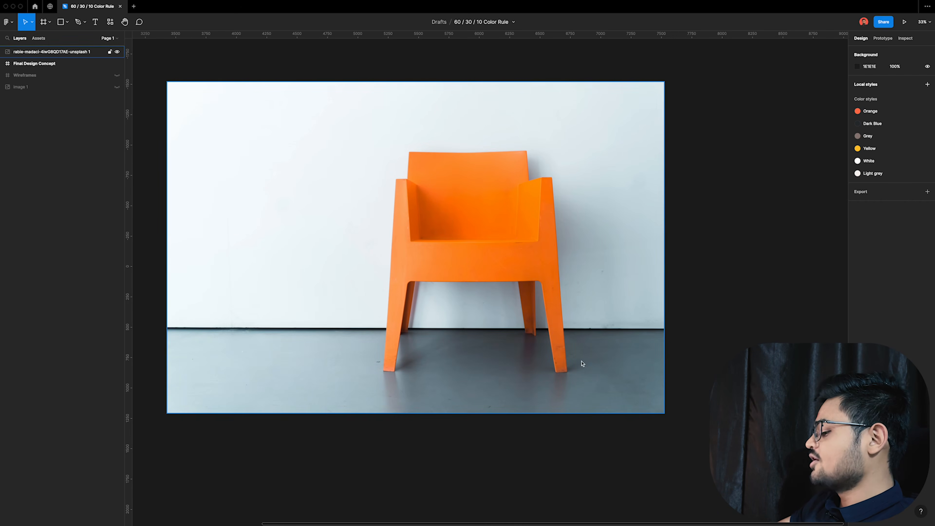
drag(384, 143, 578, 390)
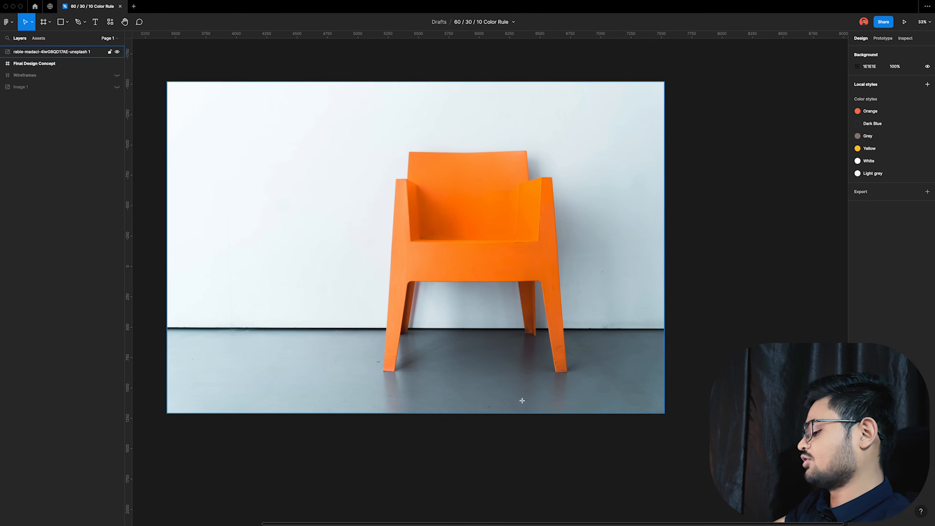
- Draw a square about 796 px wide above the chair photo and fill it with F7FCFF sampled from the wall
key(r)
scroll(522, 401, up, 3)
drag(230, 77, 328, 173)
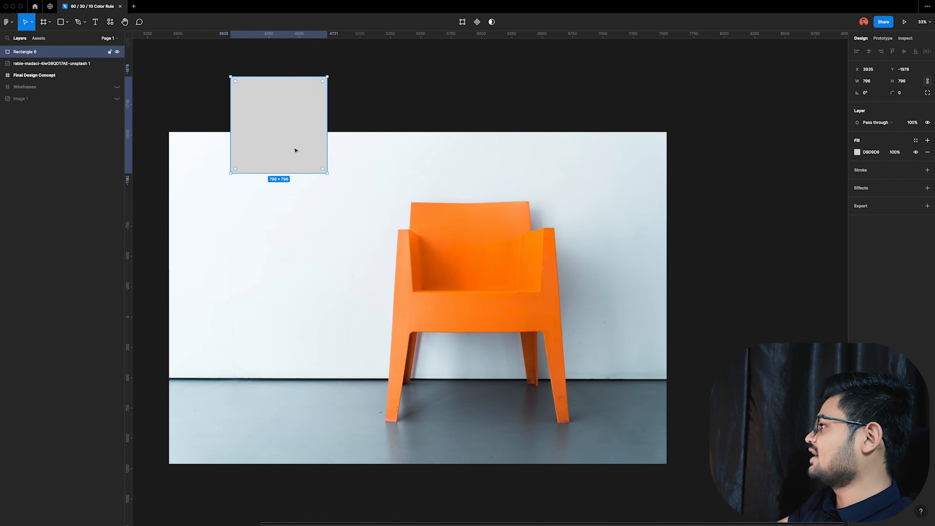
scroll(297, 155, up, 3)
key(i)
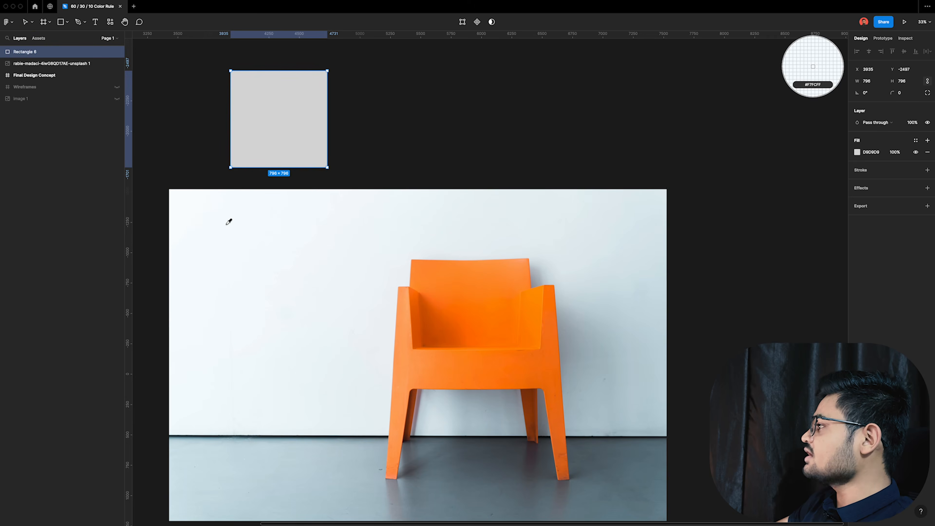
click(229, 223)
- Add a text label F7FCFF below the pale swatch, copied from its fill, and set its font size to 150
click(872, 156)
key(t)
click(242, 162)
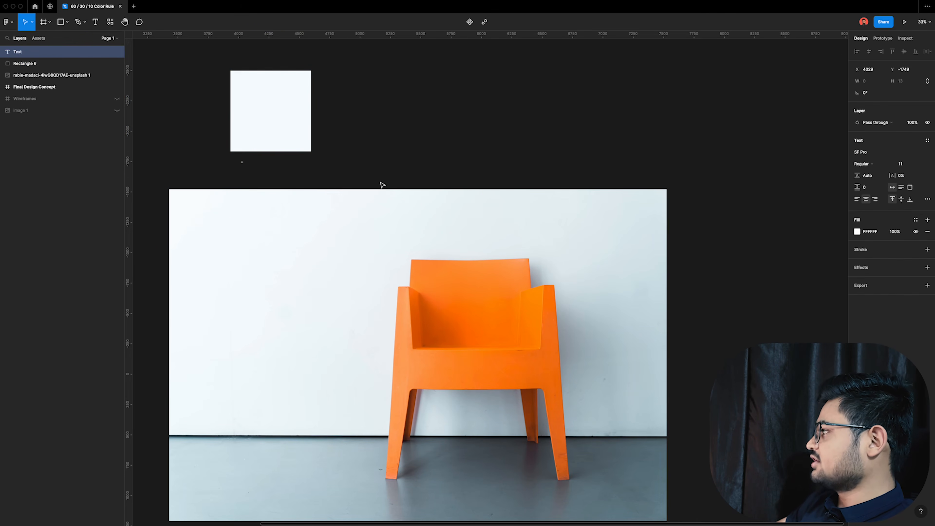
key(Escape)
click(906, 168)
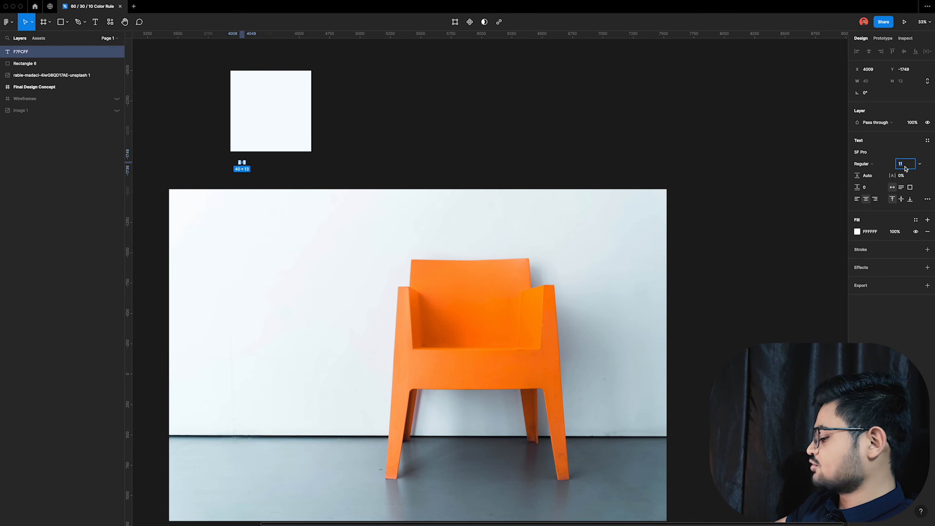
text(15)
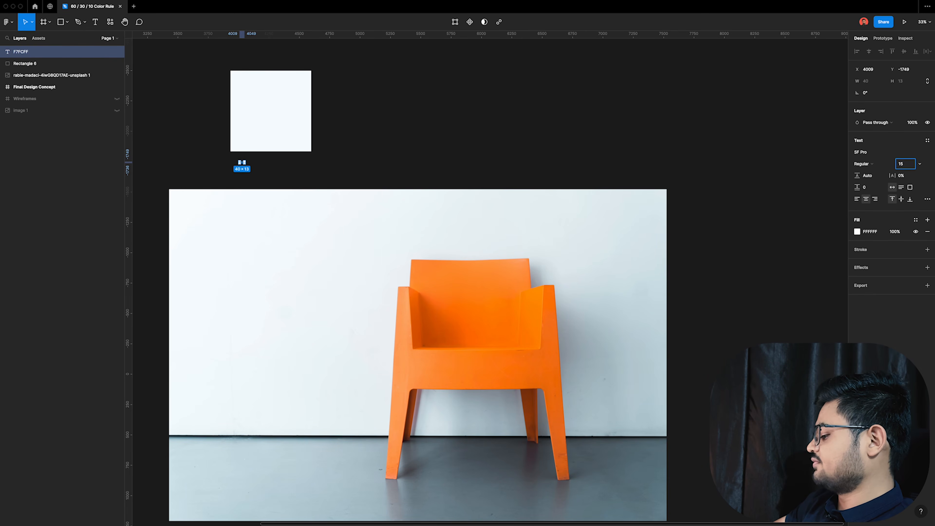
text(0)
key(Return)
click(257, 168)
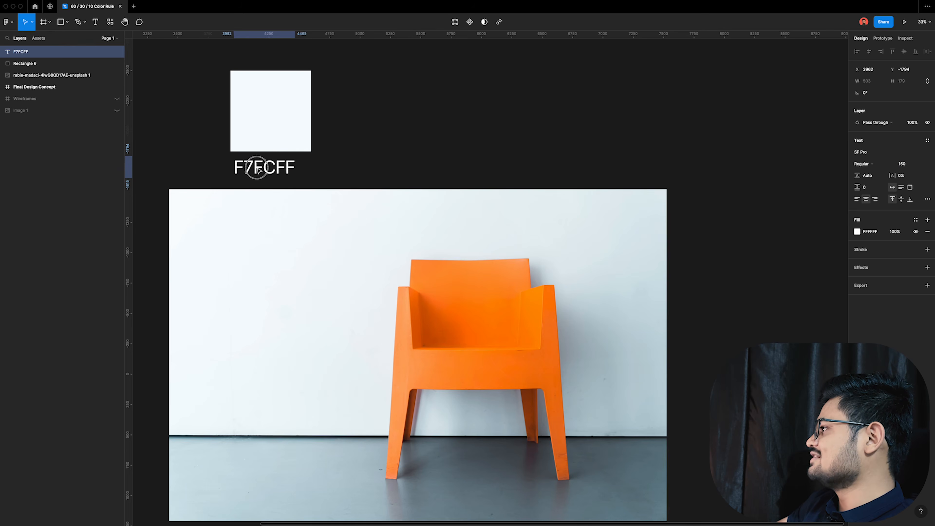
- Prefix the pale swatch's label with # so it reads #F7FCFF and align it with the swatch's left edge
double_click(237, 170)
click(235, 168)
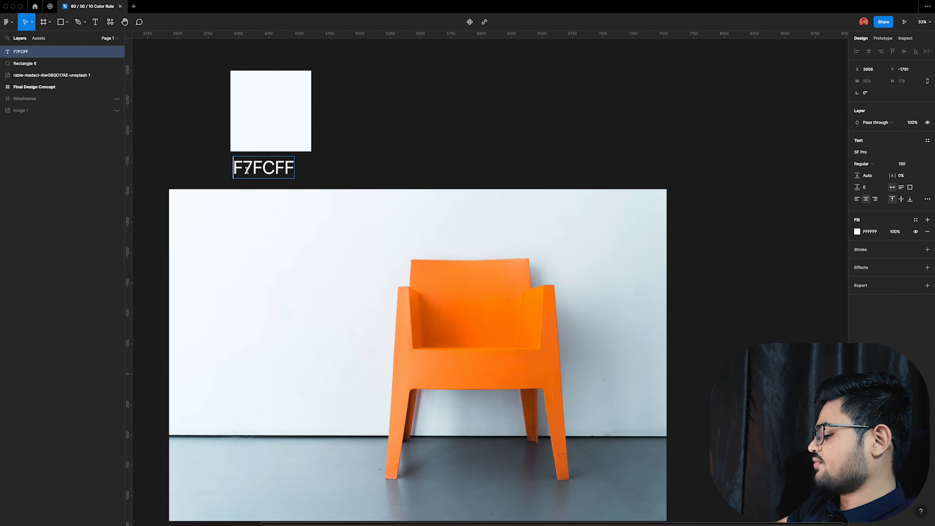
text(#)
key(Escape)
drag(257, 168, 259, 169)
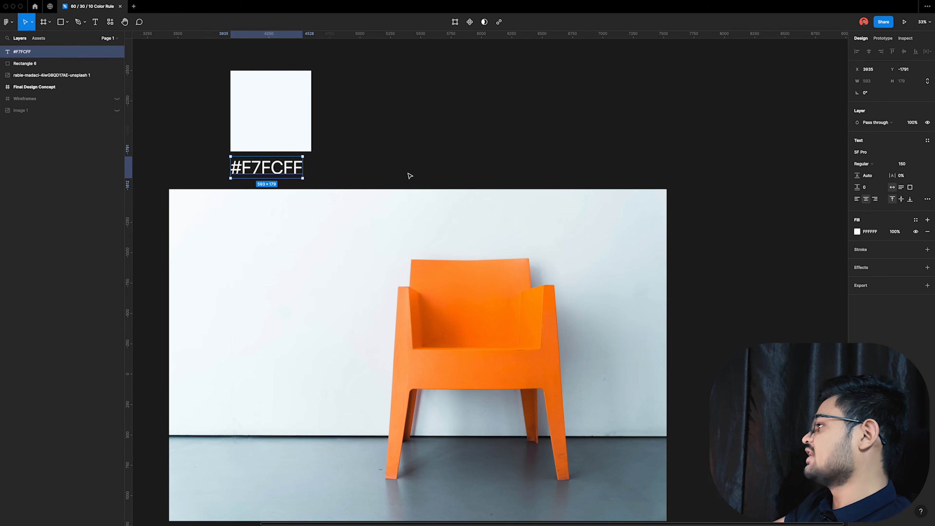
- Draw a square about 352 px wide beside the photo's floor area and fill it with 607681 sampled from the floor
scroll(465, 171, down, 2)
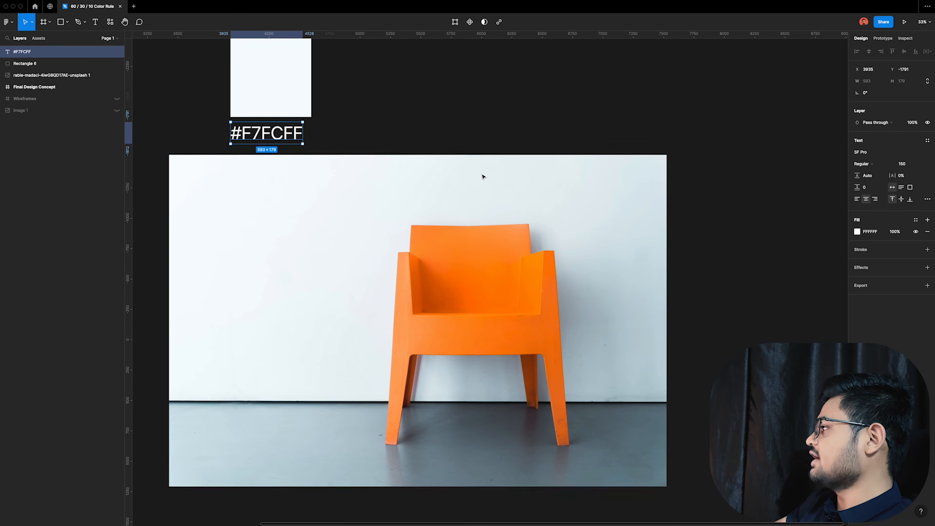
scroll(444, 185, down, 1)
scroll(626, 255, down, 2)
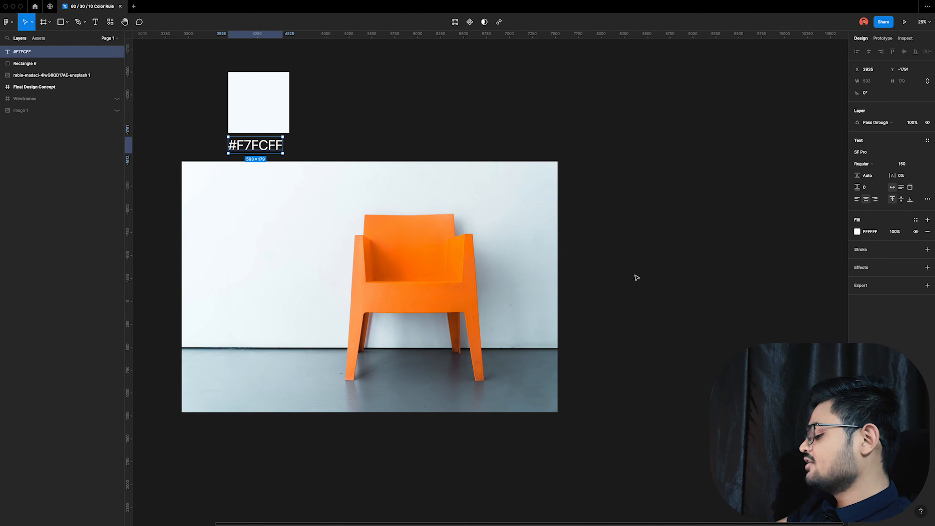
key(r)
drag(599, 371, 632, 403)
key(i)
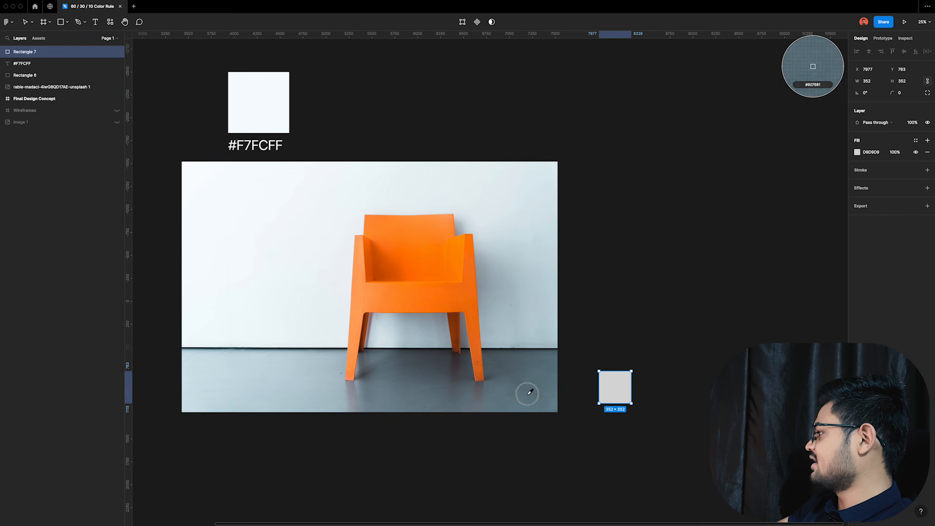
click(526, 390)
- Duplicate the #F7FCFF label below the grey swatch and change the copy's text to #607681
click(871, 154)
key(super+c)
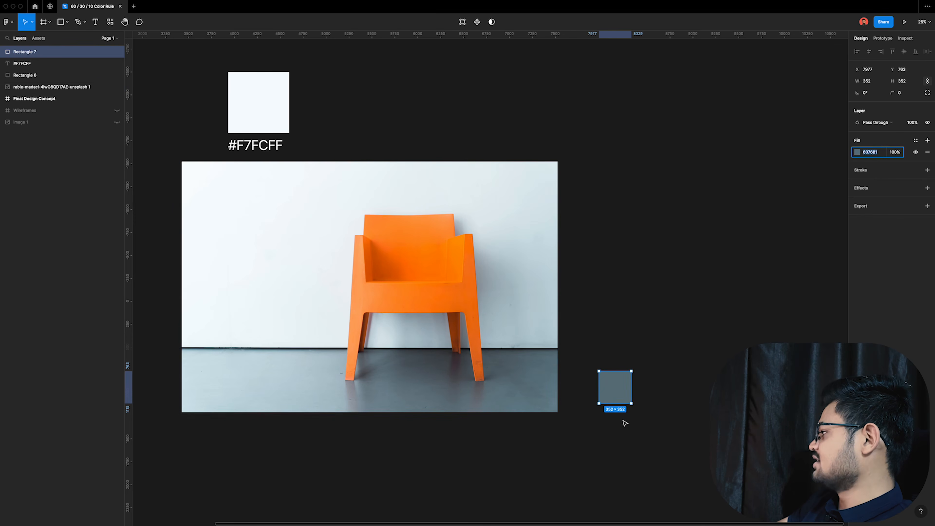
click(254, 145)
drag(254, 146, 628, 403)
double_click(628, 404)
key(super+v)
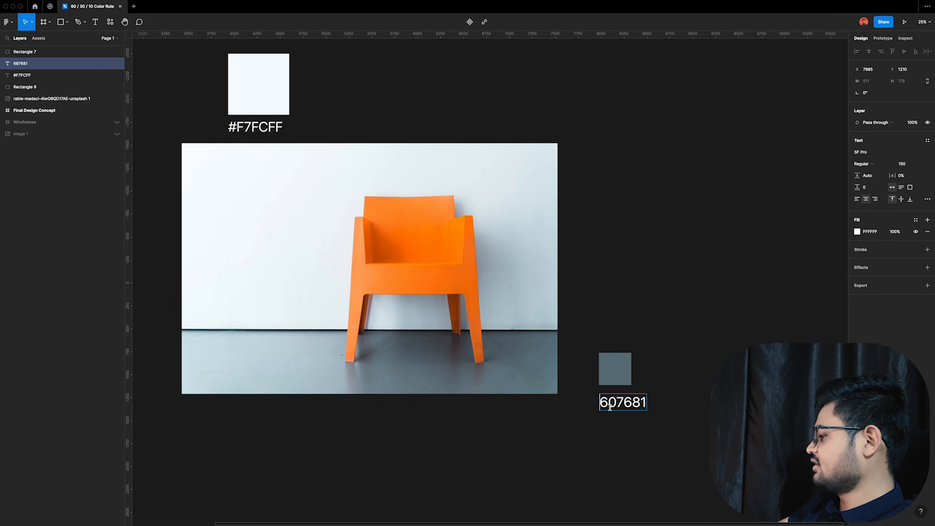
key(super+Left)
text(#)
key(Escape)
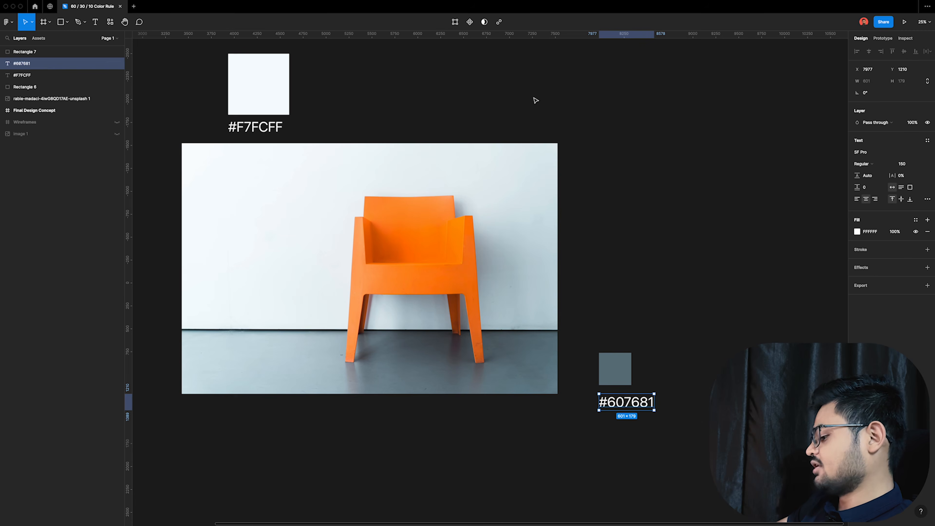
- Draw an orange swatch about 447 × 343 px above the photo, filled with FF7F00 sampled from the chair, and label it #FF7F00 alongside
key(r)
mouse_move(508, 97)
mouse_down()
mouse_move(553, 119)
mouse_move(548, 130)
mouse_up()
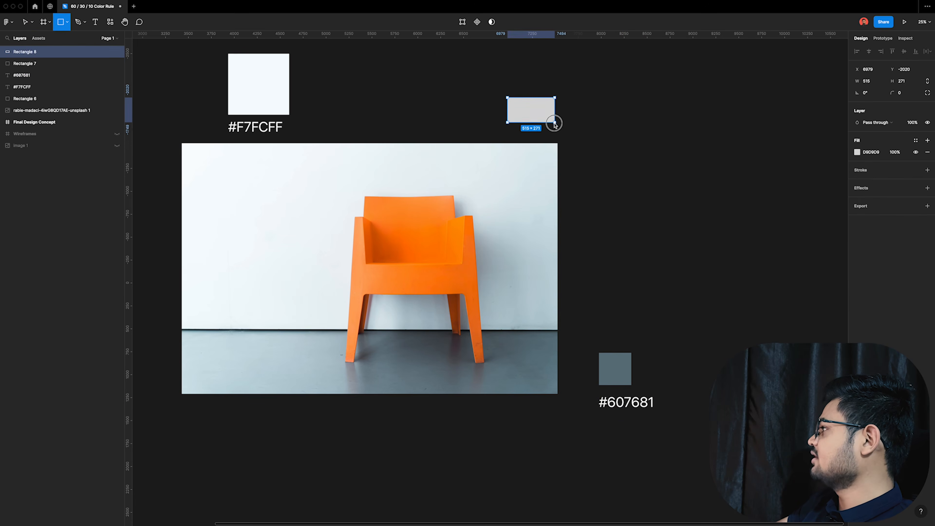
key(i)
click(412, 228)
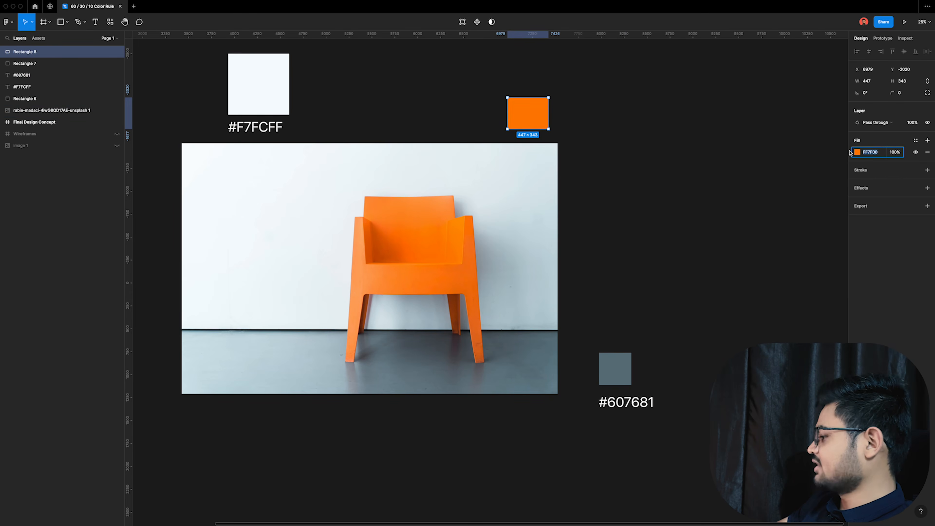
click(626, 402)
drag(626, 402, 580, 108)
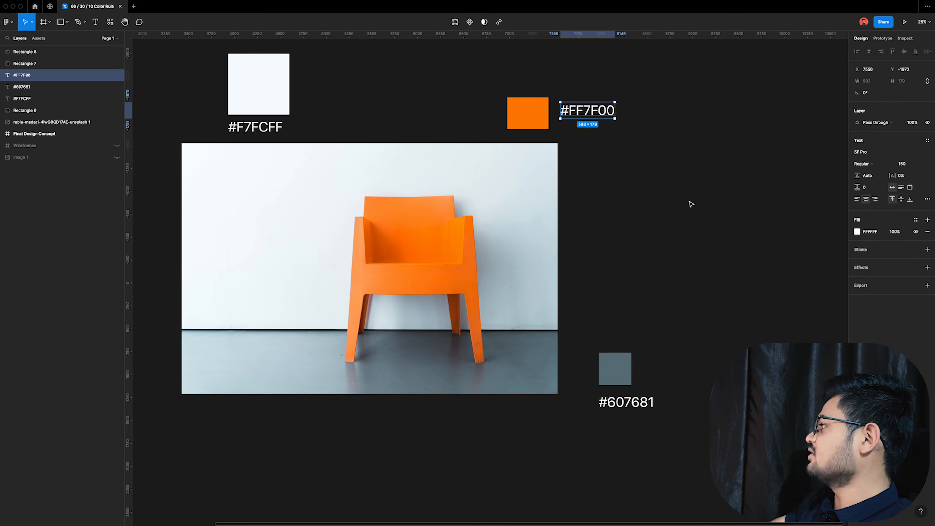
- Draw a long bar about 2121 × 403 px above the orange swatch and fill it with F7FCFF from the pale swatch
scroll(716, 195, up, 2)
scroll(716, 194, up, 1)
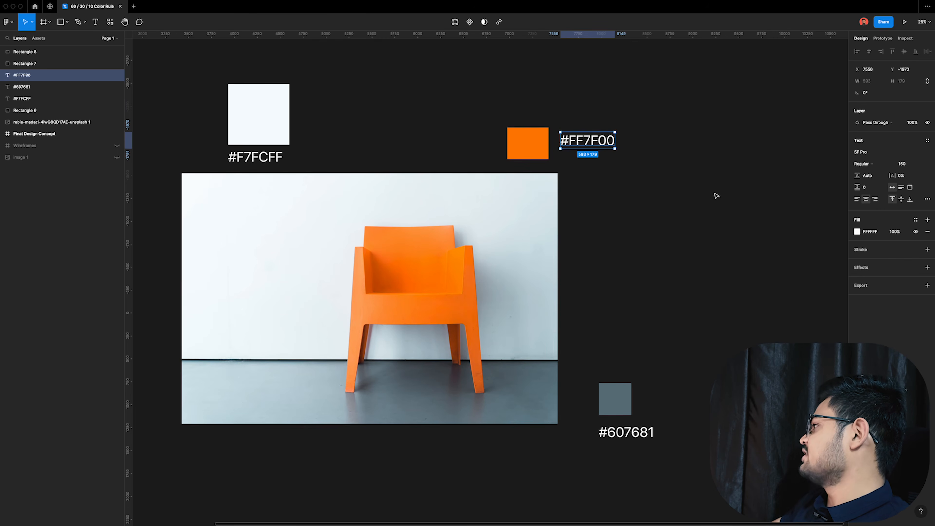
scroll(716, 196, up, 4)
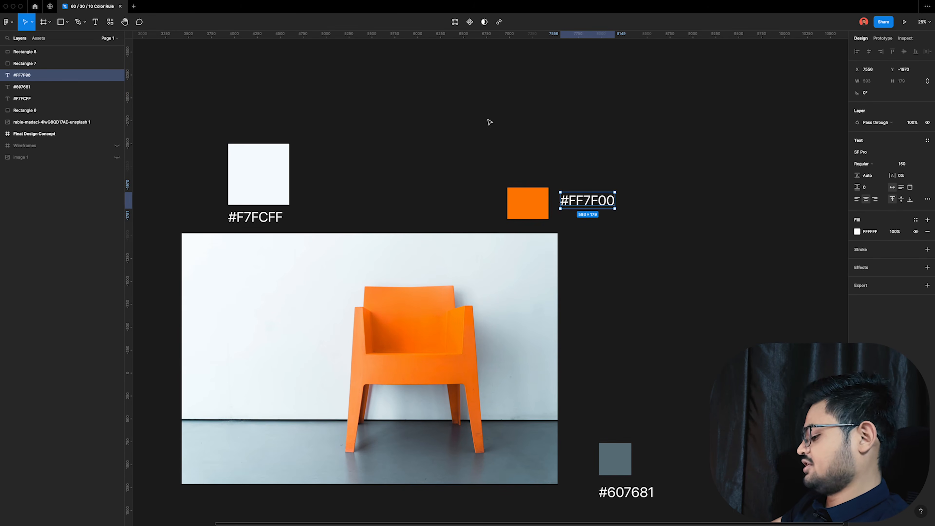
key(r)
drag(432, 112, 627, 149)
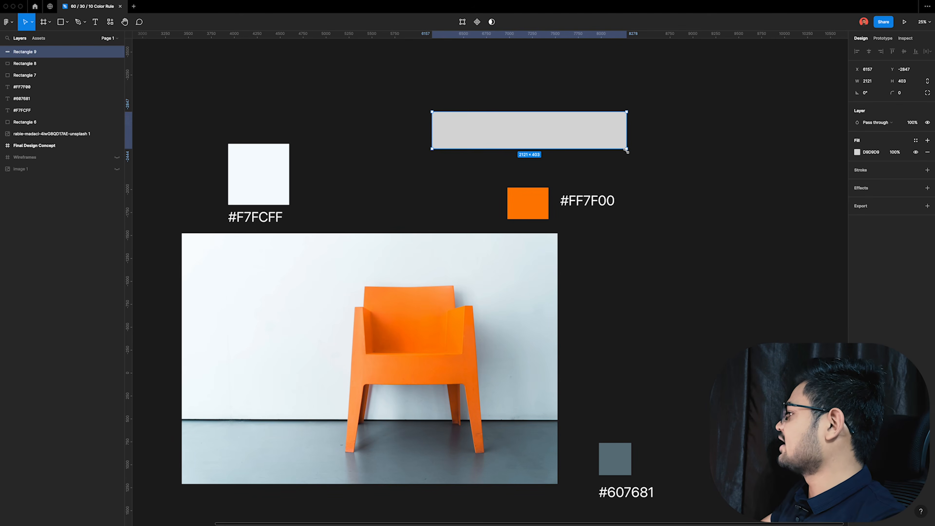
key(i)
click(274, 164)
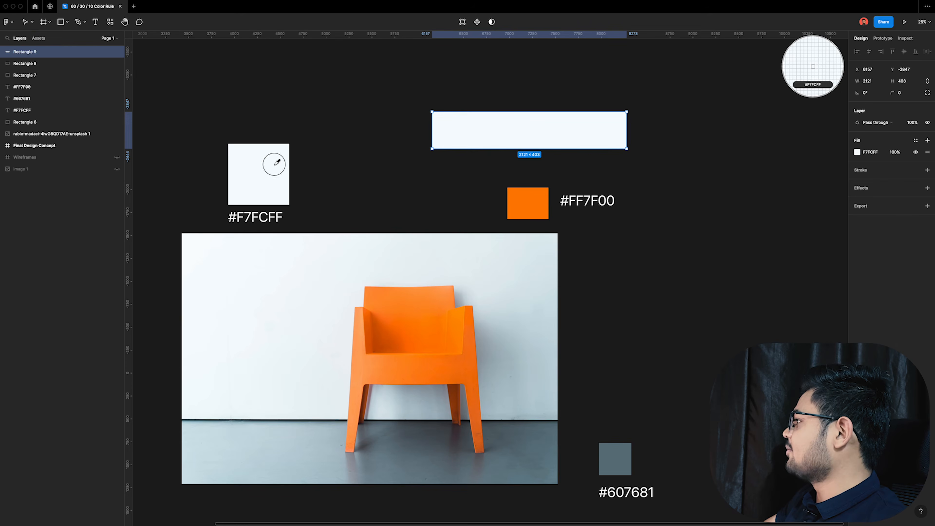
- Duplicate the pale bar against its right end and narrow the copy to about 482 px
key(super+d)
drag(530, 147, 703, 139)
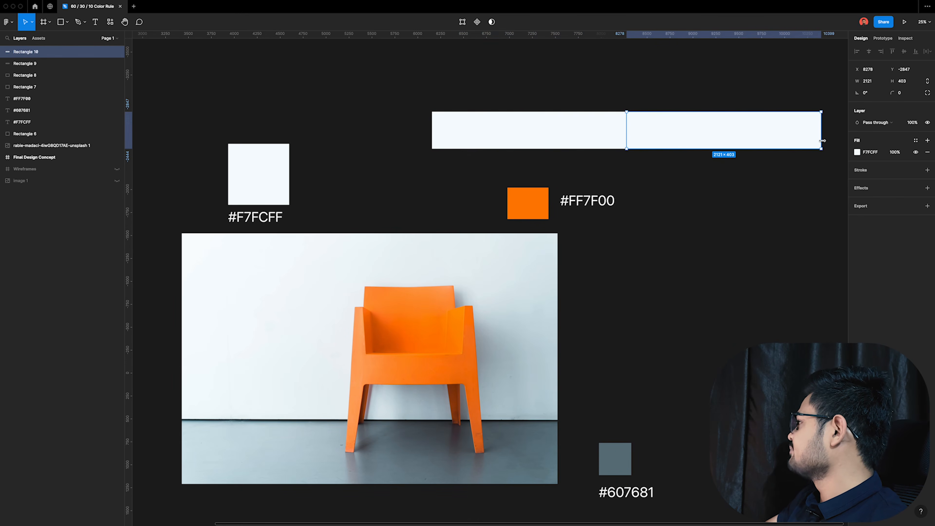
drag(822, 138, 671, 139)
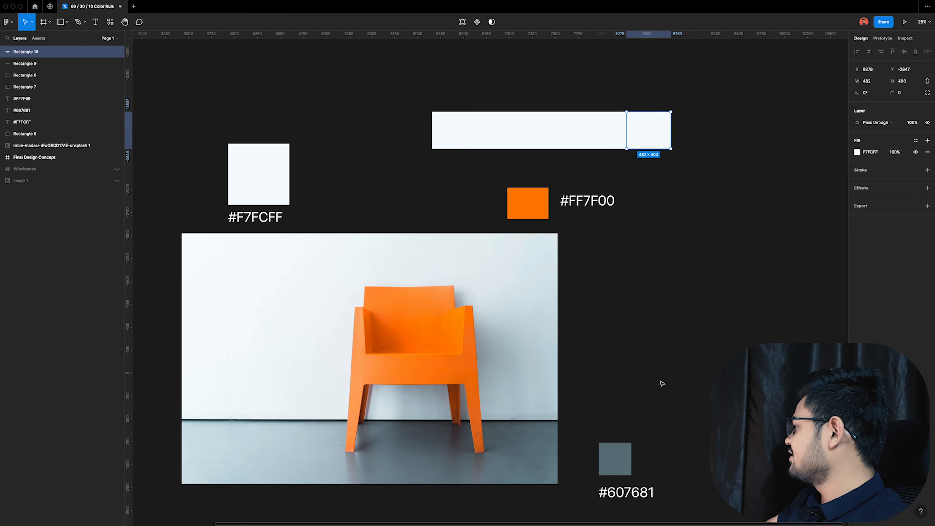
- Fill the narrow bar segment with 607681 sampled from the grey swatch
key(i)
click(630, 459)
scroll(649, 335, right, 7)
scroll(413, 121, left, 3)
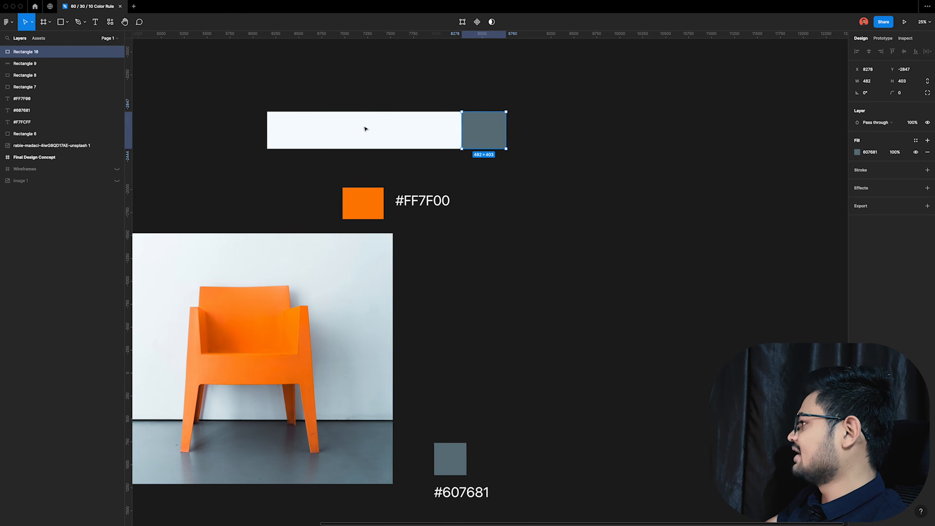
- Duplicate the grey bar segment against its right end as a 180 px wide segment and fill it with FF7F00 sampled from the orange swatch
alt+drag(482, 138, 526, 139)
key(i)
click(367, 204)
click(535, 238)
scroll(641, 235, down, 2)
scroll(641, 234, down, 3)
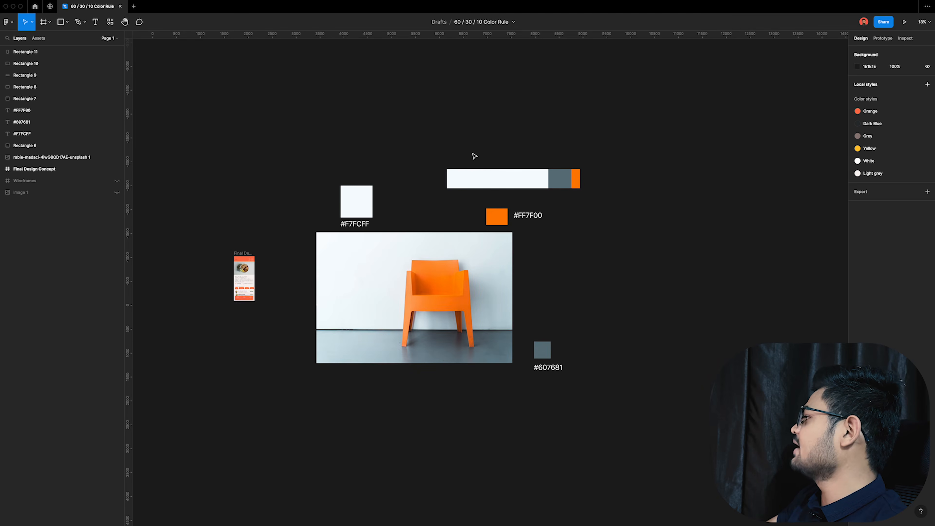
- Move the chair photo, its swatches, hex labels and the color bar together farther right of the Final Design Concept frame
scroll(474, 153, up, 2)
click(549, 187)
click(596, 180)
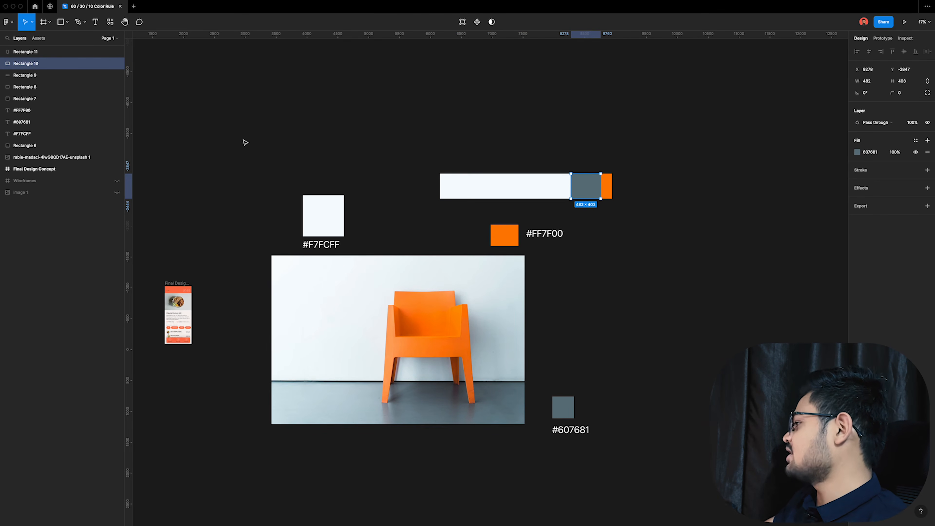
drag(245, 143, 667, 468)
scroll(379, 369, down, 3)
drag(379, 370, 823, 369)
click(477, 394)
- Examine how colors are used across the Final Design Concept mobile screen
scroll(216, 353, up, 4)
scroll(225, 268, up, 6)
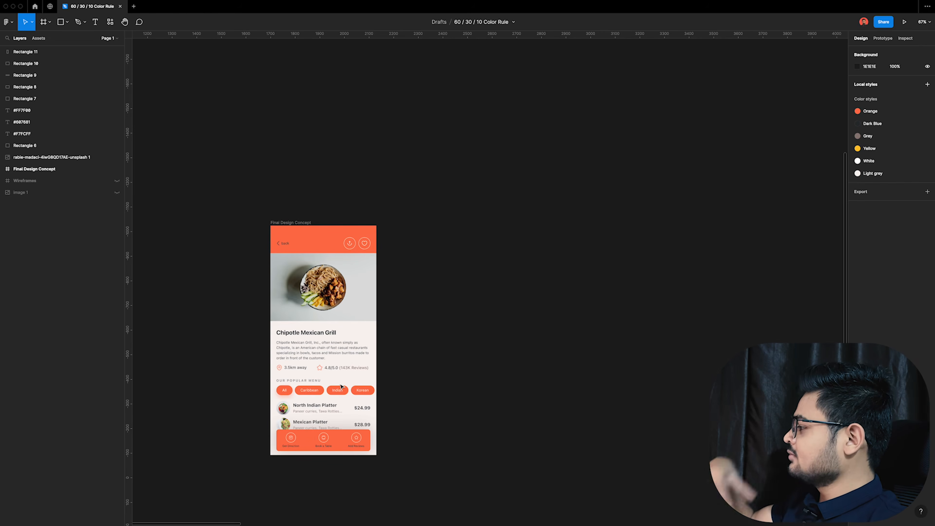
scroll(354, 389, down, 3)
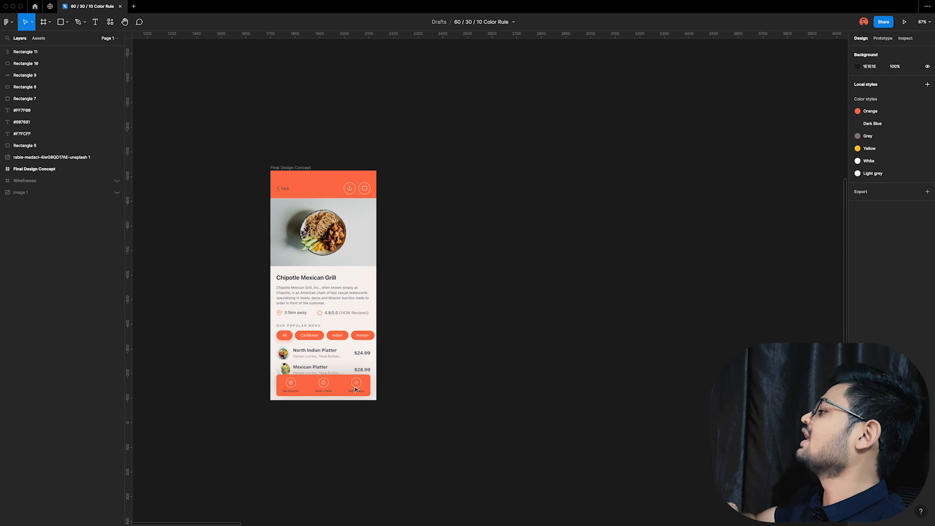
scroll(622, 155, left, 12)
scroll(619, 161, right, 10)
scroll(618, 161, up, 2)
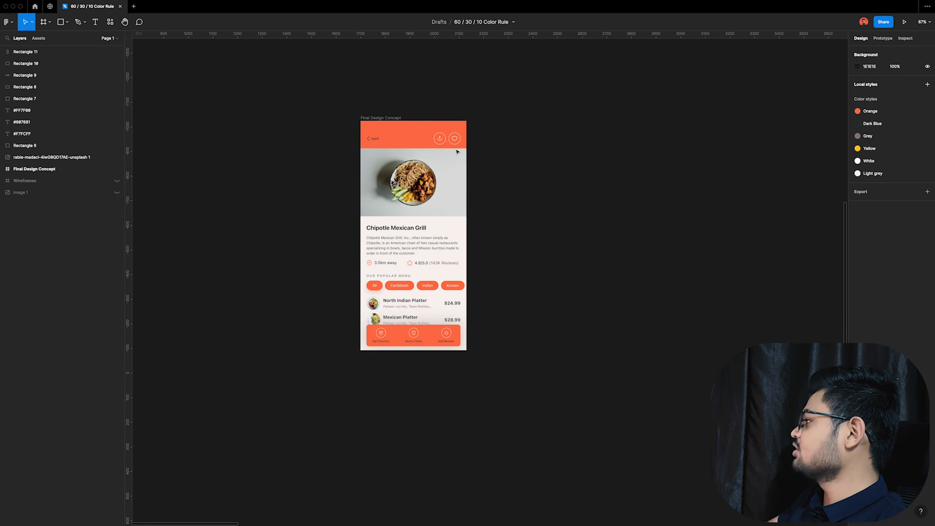
scroll(417, 144, up, 3)
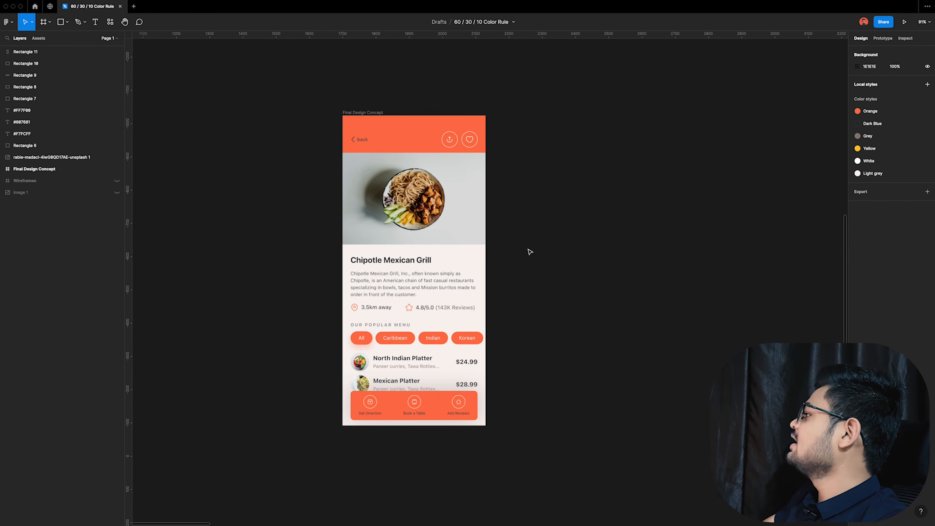
scroll(531, 252, right, 2)
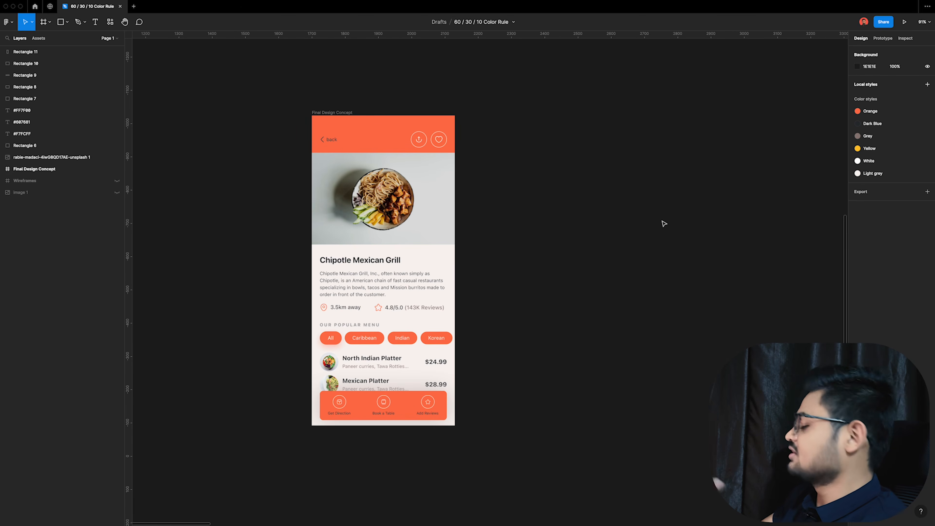
scroll(660, 225, up, 1)
- Duplicate the three-segment color bar and place the copy to the right of the Final Design Concept frame, aligned with its top edge
scroll(269, 192, down, 8)
scroll(599, 174, down, 1)
scroll(598, 174, down, 5)
scroll(780, 133, right, 5)
drag(626, 123, 349, 146)
scroll(328, 161, up, 5)
scroll(342, 151, down, 1)
drag(356, 90, 457, 259)
- Fill all three segments of the copied bar with F8F3F1 sampled from the mobile screen's light background
scroll(298, 252, up, 4)
scroll(347, 284, up, 4)
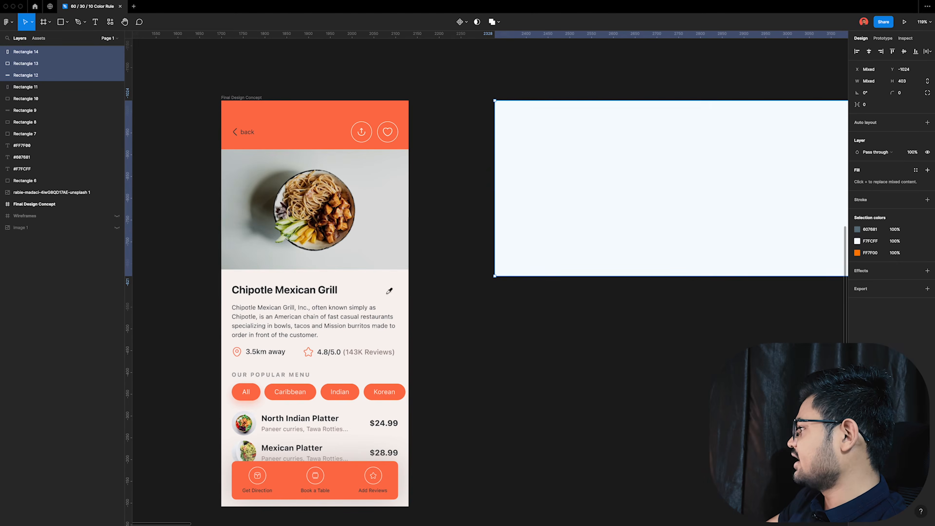
key(i)
click(389, 287)
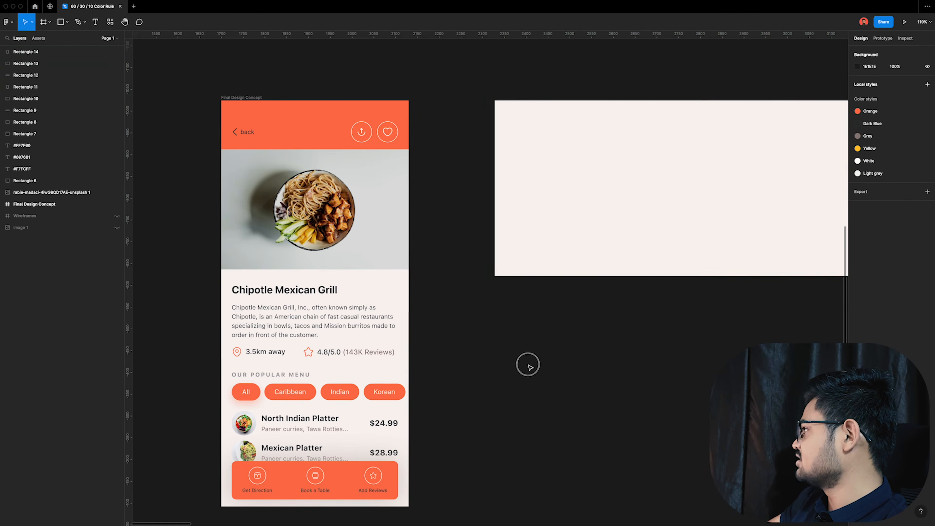
key(Escape)
- Fill the copied bar's 482 px middle segment with 272C2F sampled from the mobile screen's dark text
scroll(416, 320, down, 5)
click(721, 275)
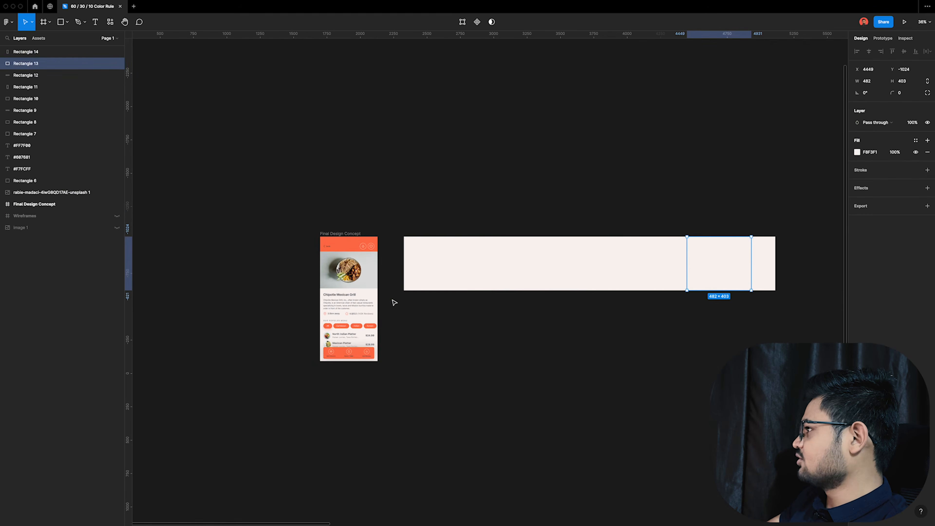
scroll(393, 300, up, 10)
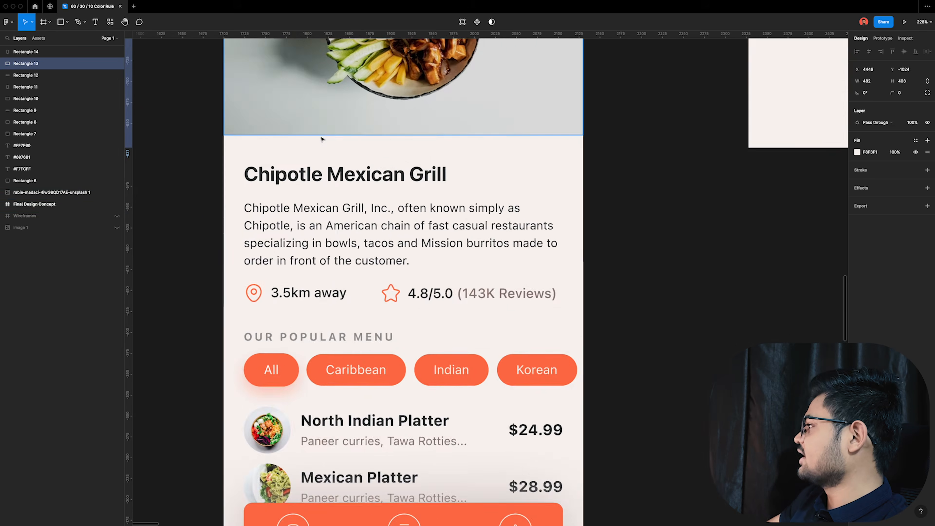
scroll(322, 139, up, 5)
key(i)
click(352, 253)
scroll(279, 294, down, 5)
scroll(278, 294, down, 5)
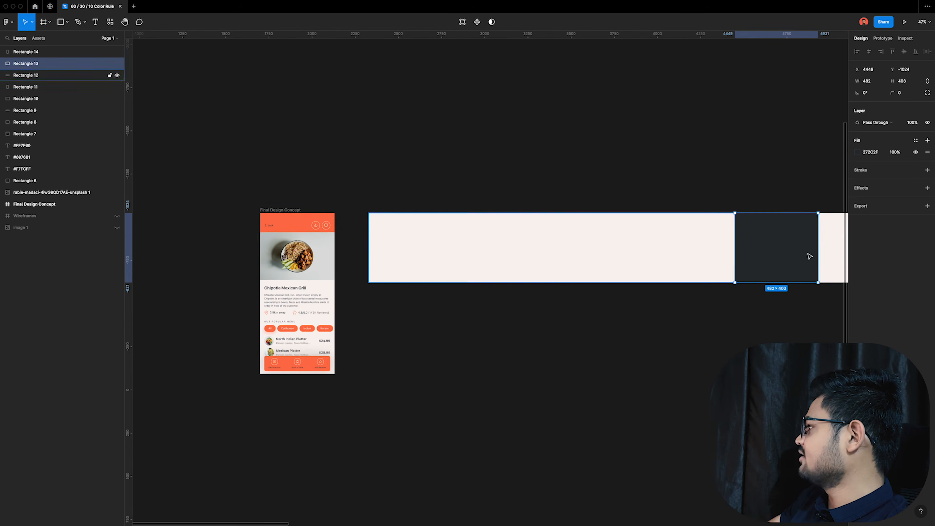
click(831, 259)
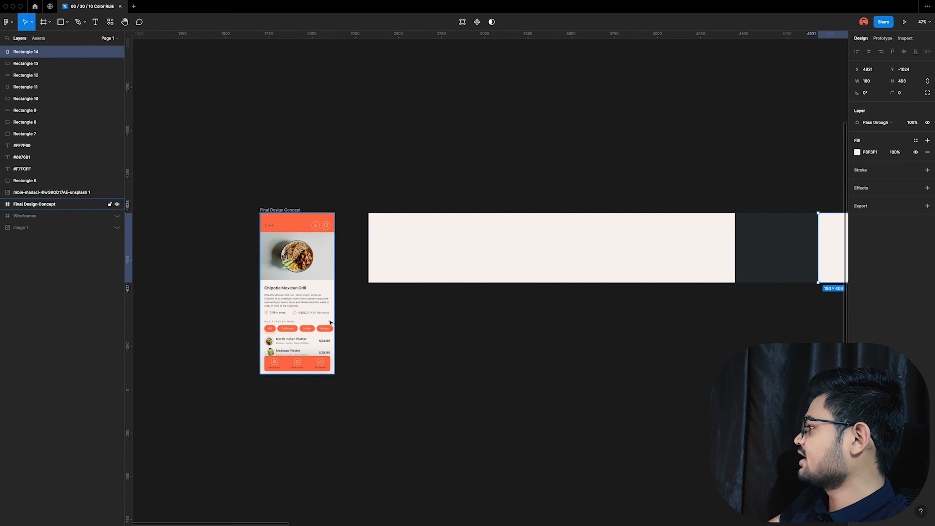
scroll(335, 327, up, 8)
scroll(313, 410, down, 10)
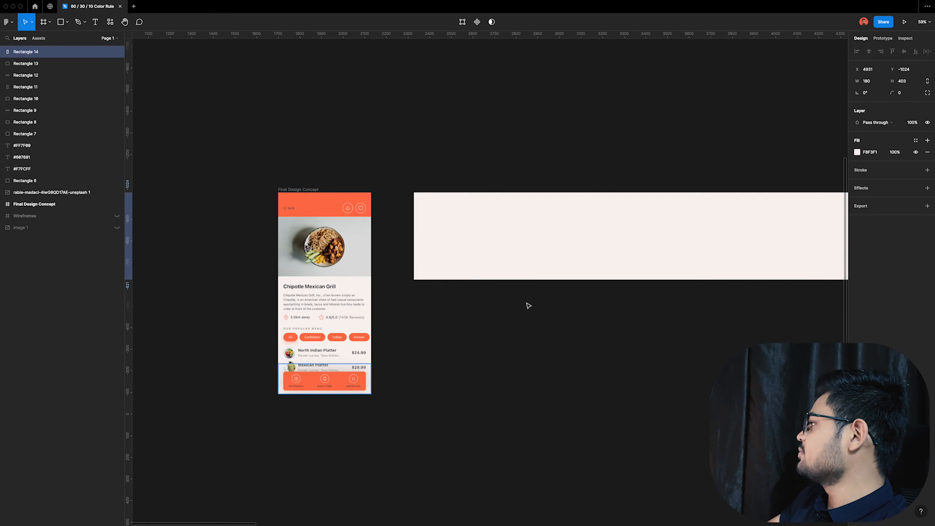
scroll(748, 287, up, 2)
scroll(748, 287, up, 3)
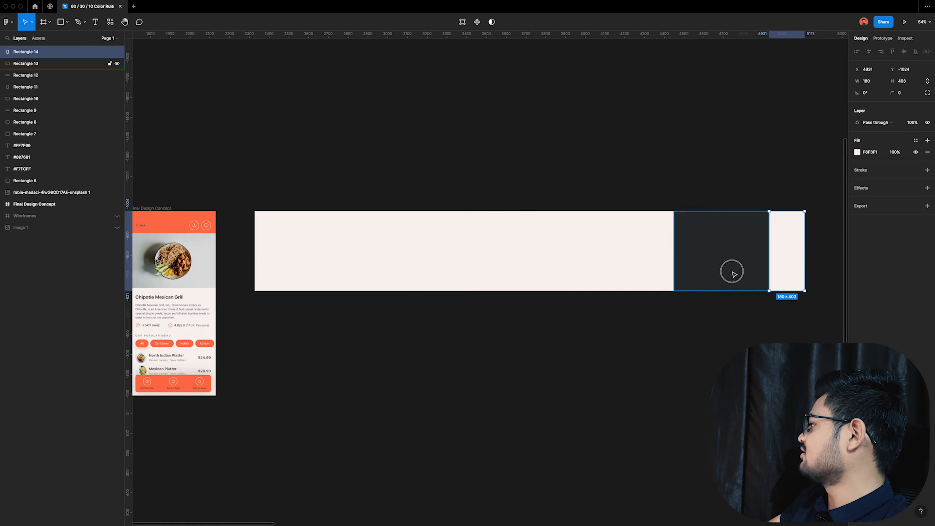
- Try a lighter fill shade on the dark middle segment and undo the change
click(733, 273)
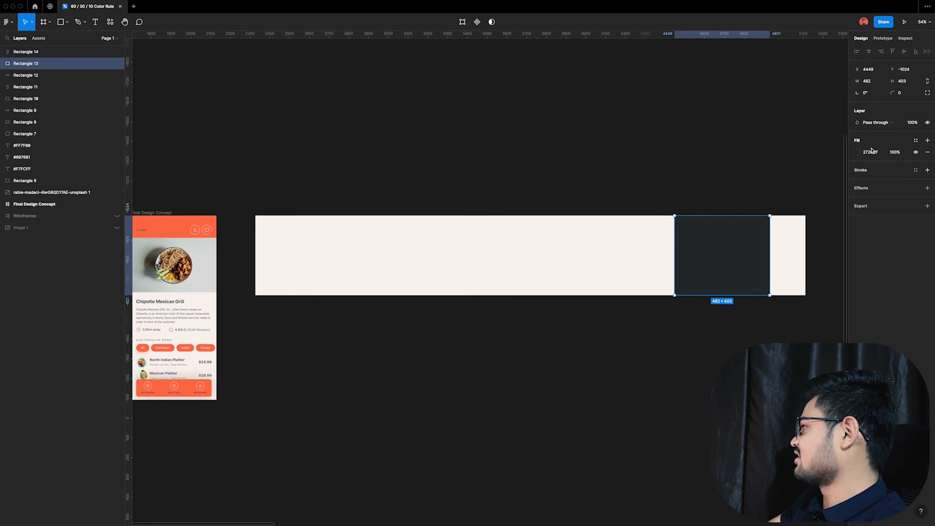
click(857, 152)
drag(775, 234, 775, 206)
key(super+z)
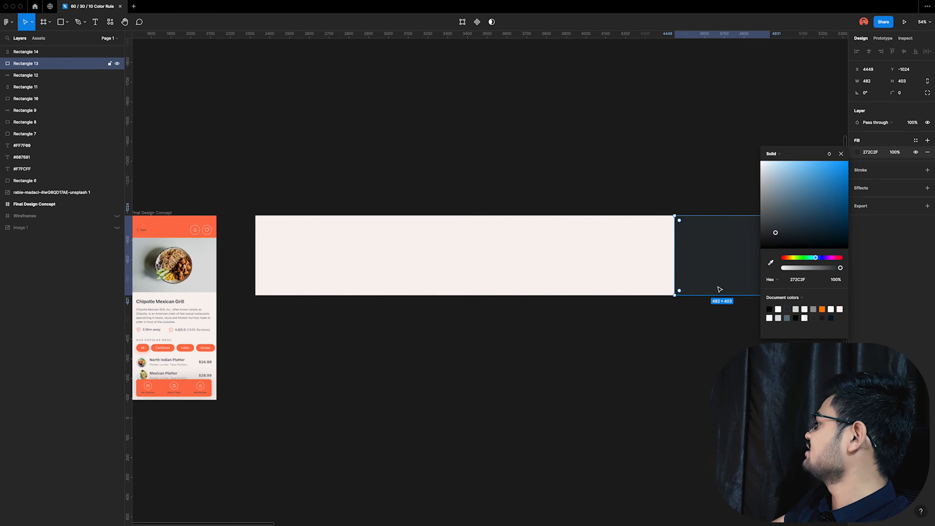
scroll(734, 276, right, 3)
click(843, 154)
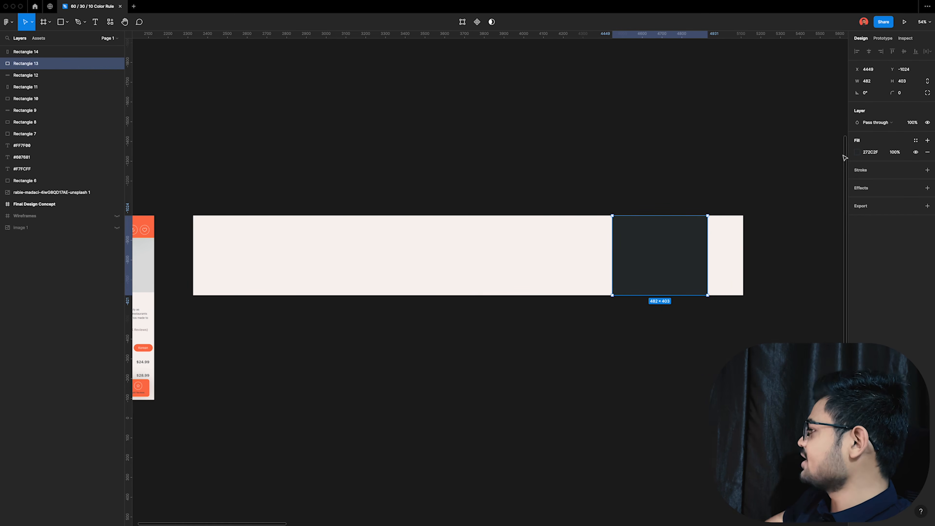
- Fill the narrow end segment of the copied bar with FE734C sampled from the mobile screen's orange
click(726, 257)
scroll(516, 256, down, 5)
scroll(490, 250, up, 10)
key(i)
click(350, 204)
scroll(350, 204, down, 10)
- Move the three-segment bar above the Final Design Concept frame and narrow it to about 658 px overall
drag(685, 251, 415, 144)
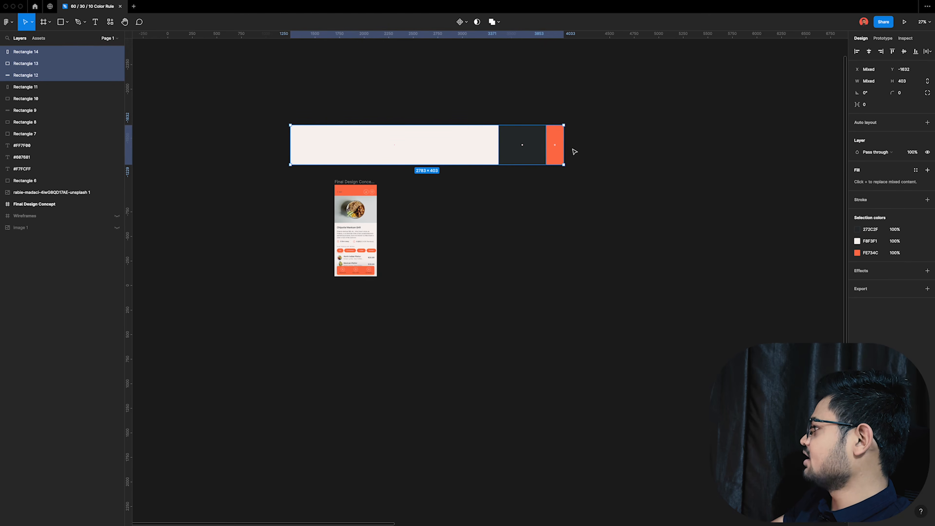
drag(549, 152, 341, 152)
scroll(318, 161, up, 3)
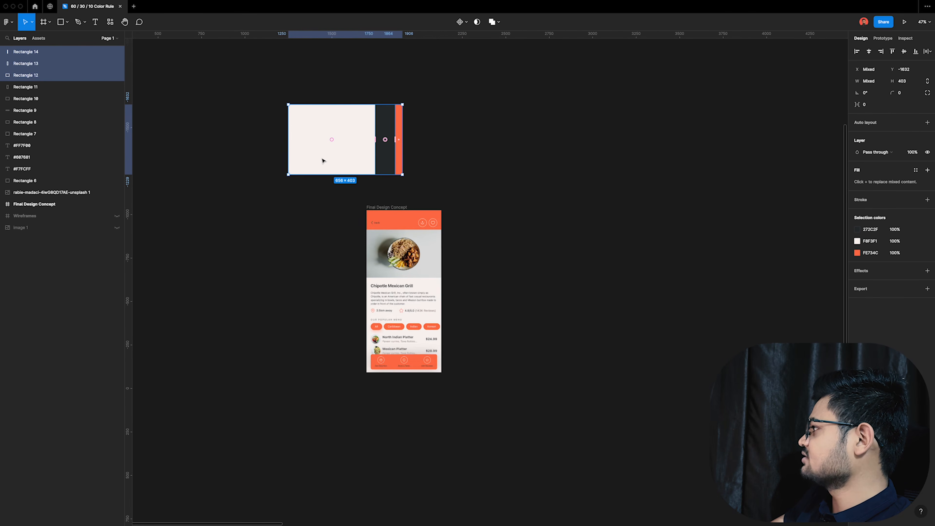
- Flatten the bar into a slim horizontal strip and position it just above the Final Design Concept frame
click(351, 173)
drag(435, 181, 453, 192)
drag(433, 189, 424, 187)
click(457, 220)
- Duplicate the Final Design Concept frame alongside the original
scroll(457, 206, up, 5)
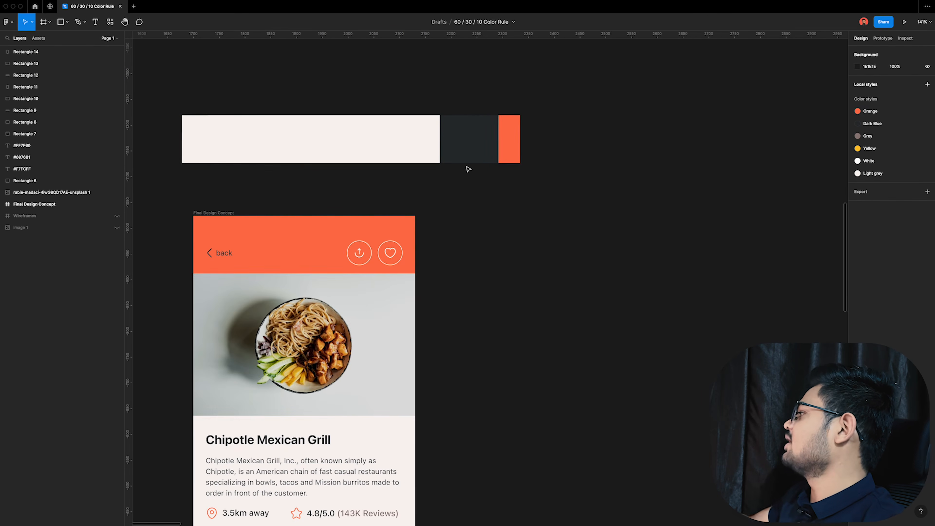
click(201, 214)
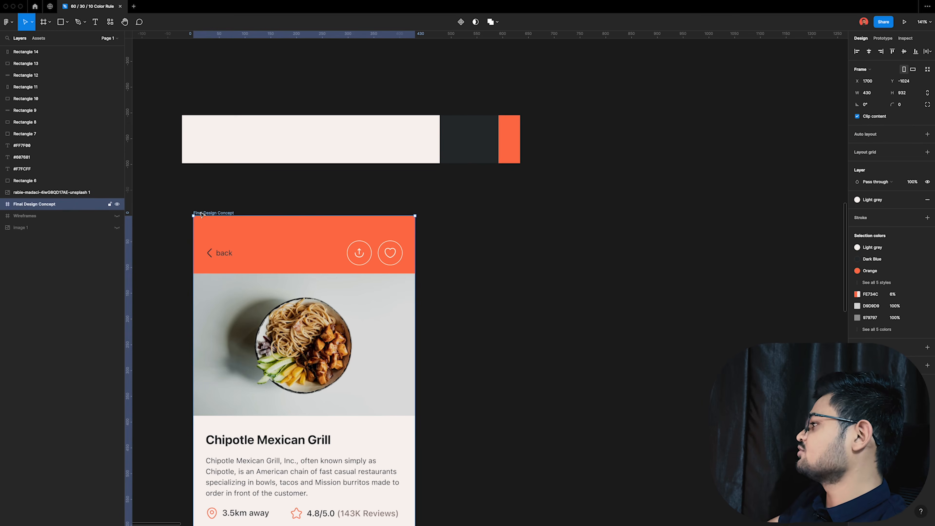
key(super+d)
scroll(518, 227, down, 1)
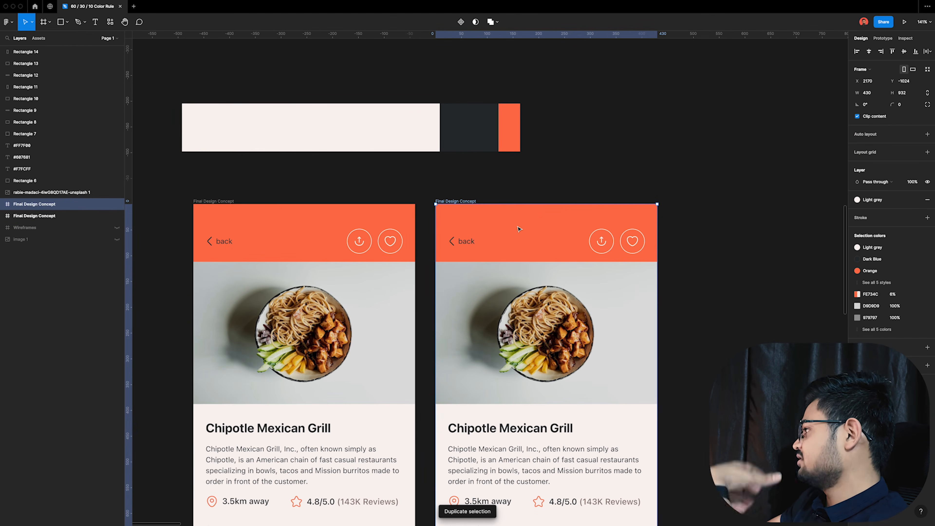
- Narrow the duplicate frame's food photo symmetrically to 382 px and round its corners to a radius of 16
click(545, 295)
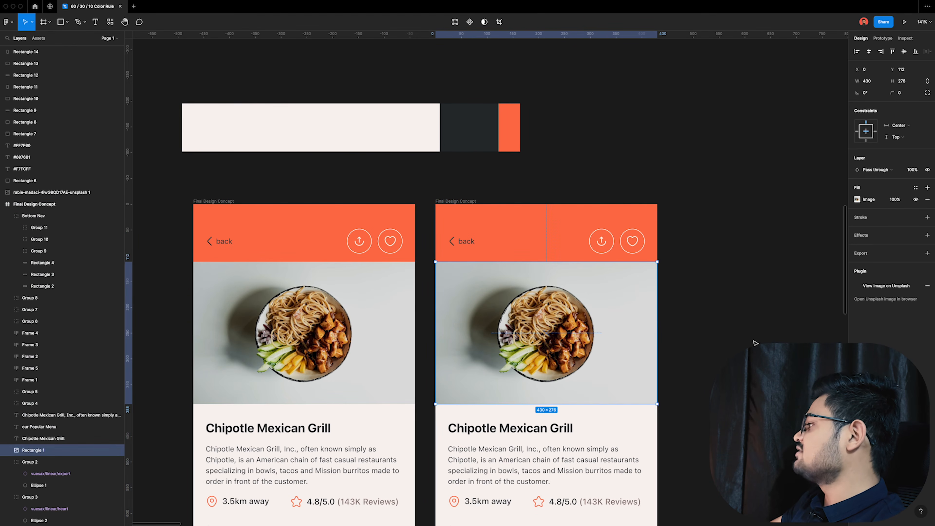
drag(658, 344, 645, 343)
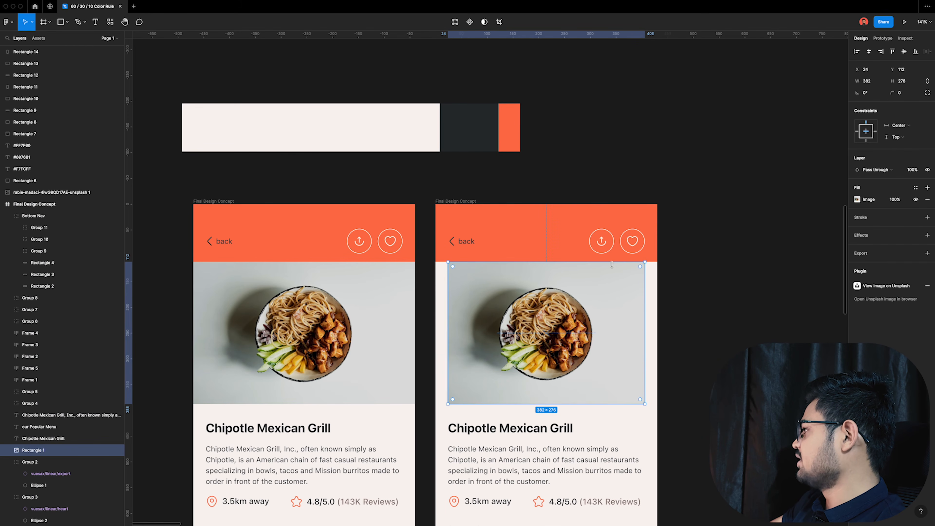
text(20)
key(Return)
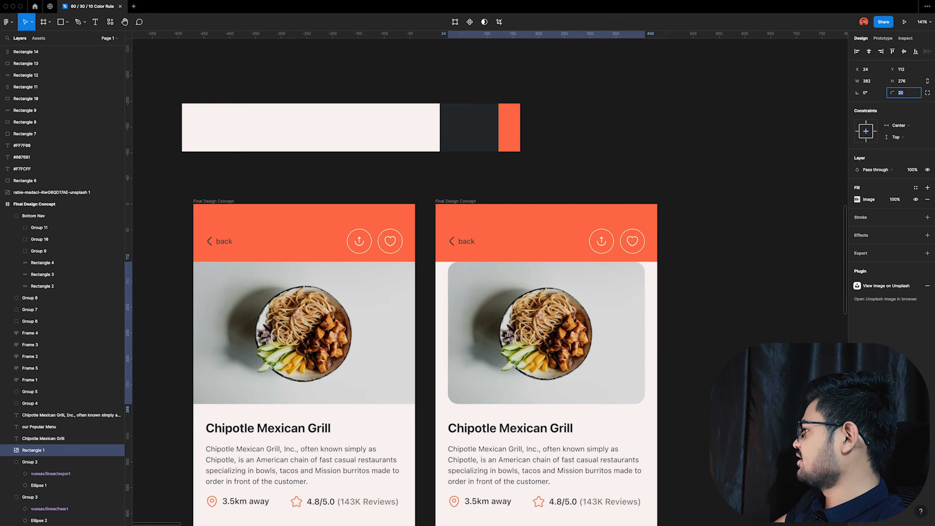
key(Return)
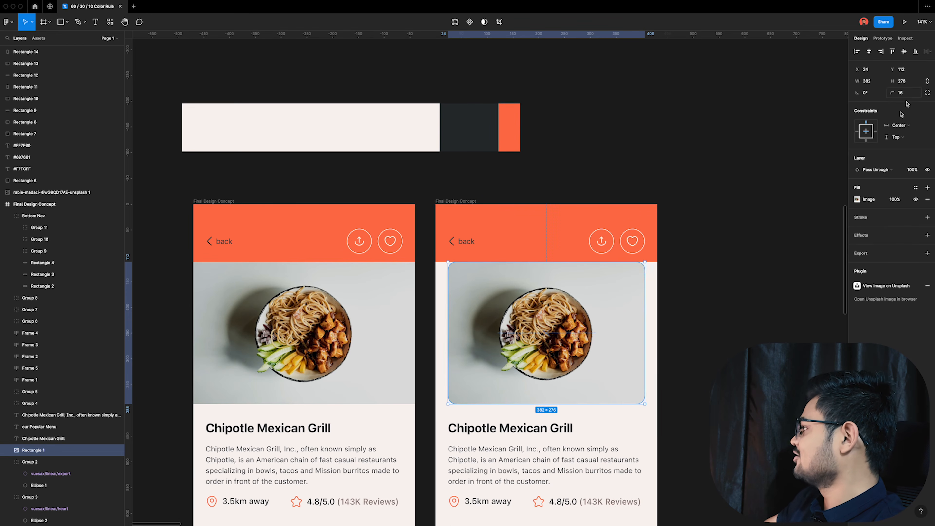
key(Escape)
scroll(391, 292, down, 2)
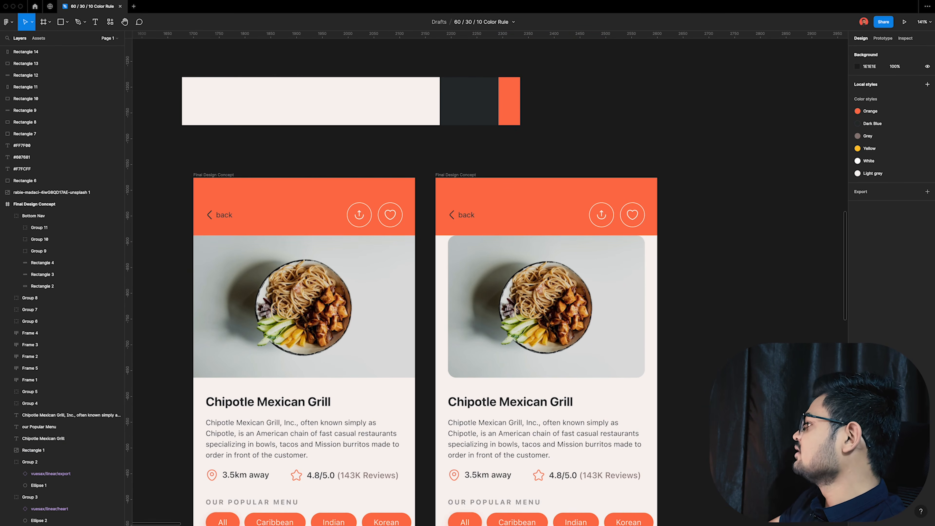
- Delete the orange header rectangle from the duplicate frame
click(570, 227)
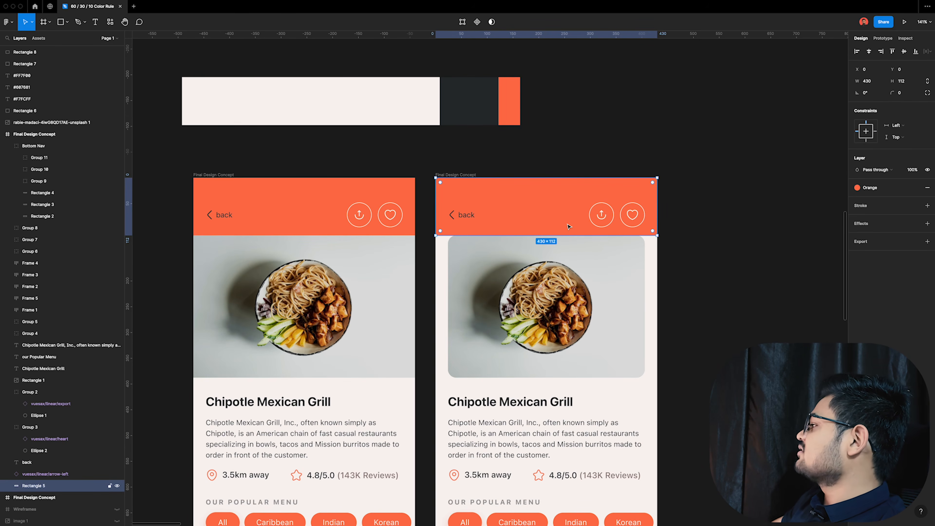
scroll(540, 273, down, 5)
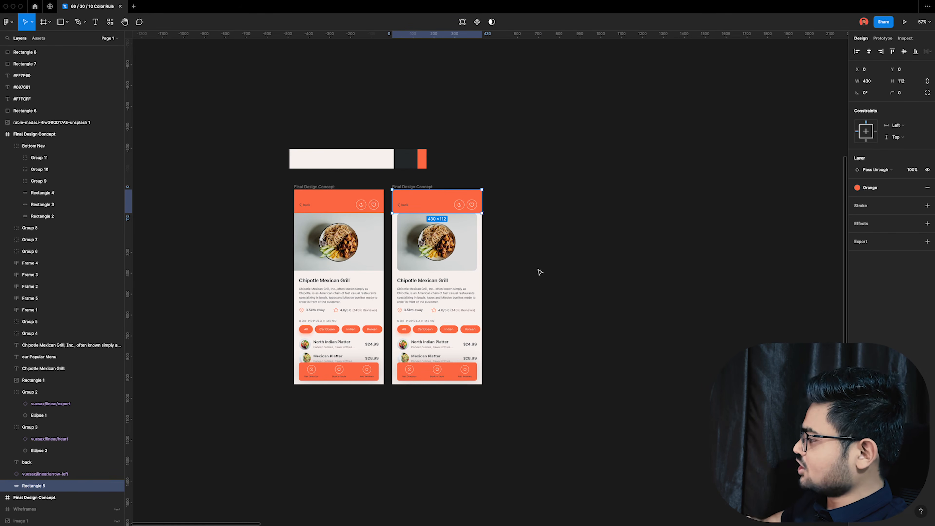
scroll(475, 232, up, 3)
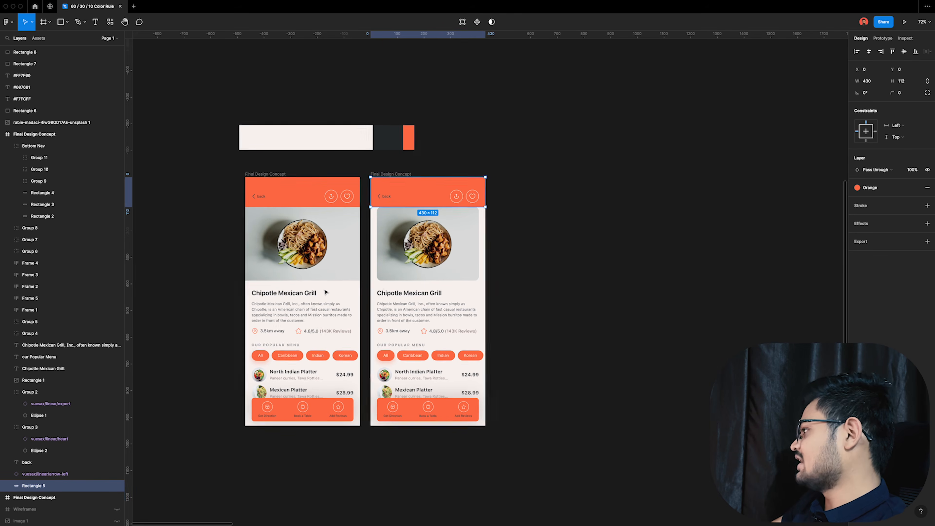
scroll(328, 293, up, 2)
scroll(399, 153, up, 5)
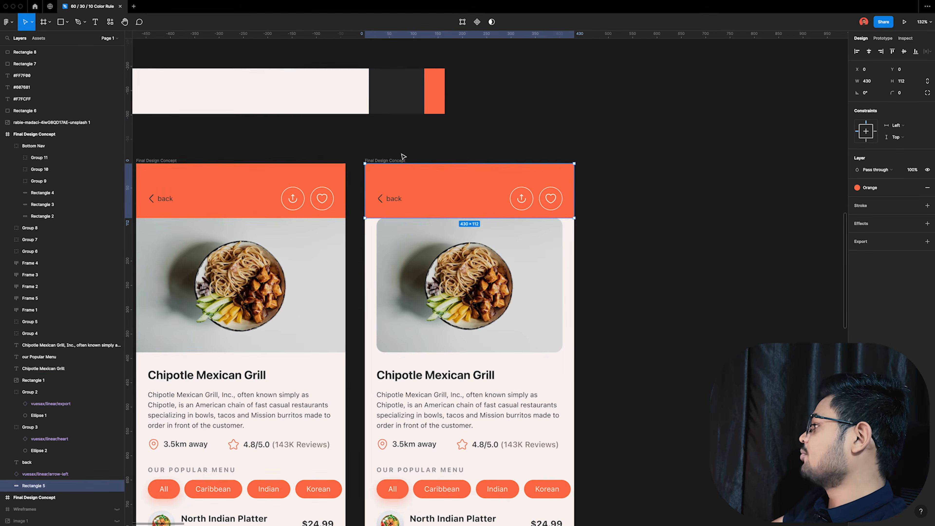
key(Delete)
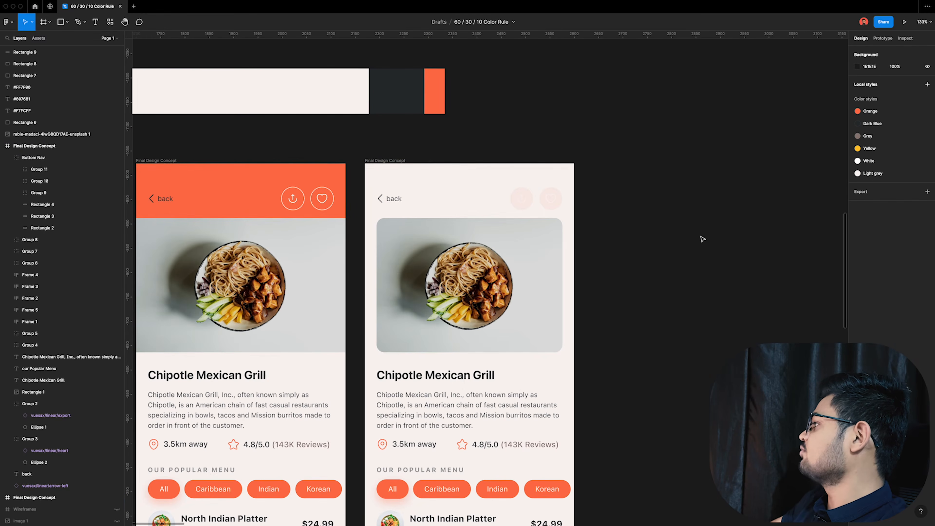
scroll(703, 239, down, 2)
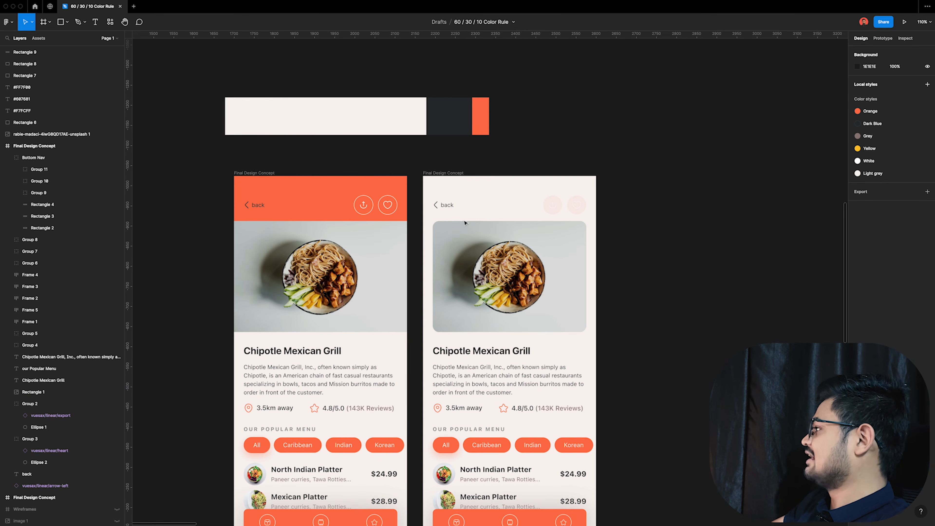
drag(419, 201, 450, 214)
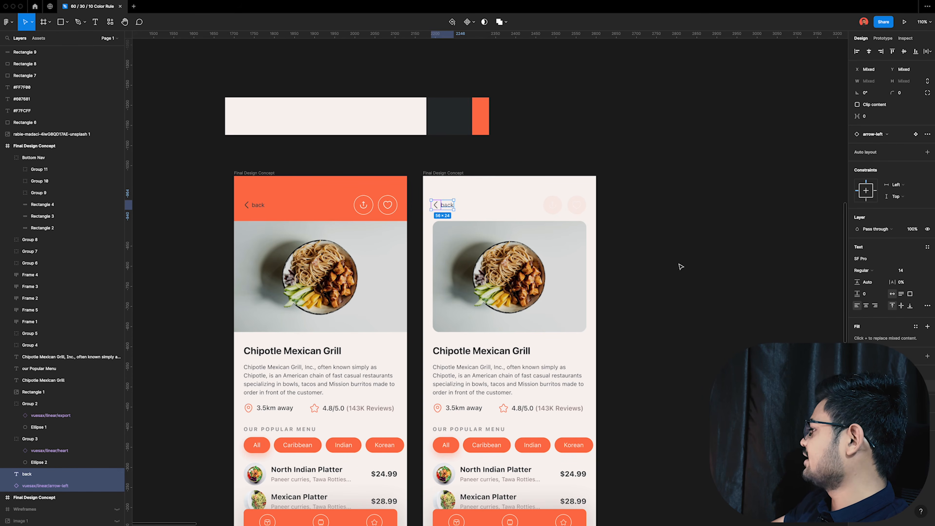
click(714, 325)
- Try the Orange color style as the fill of the circles behind the duplicate frame's share and heart icons
scroll(514, 203, up, 5)
click(604, 228)
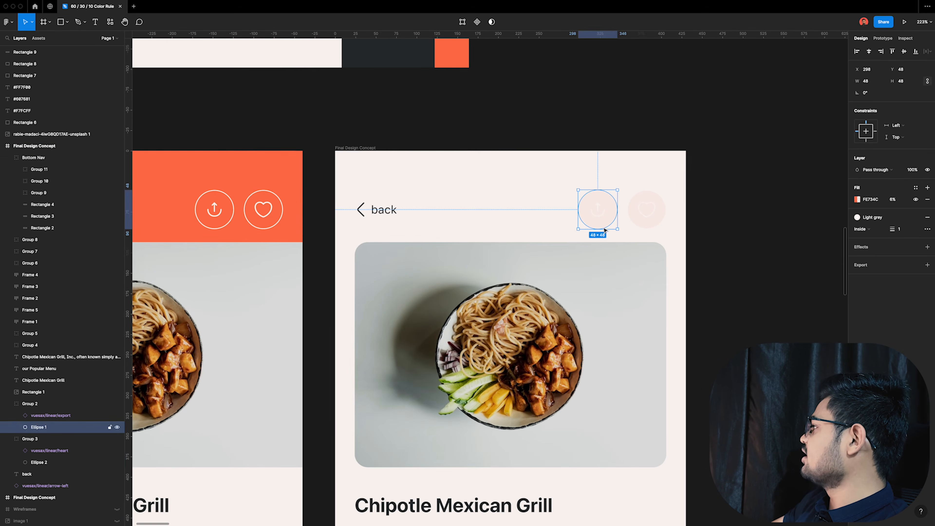
shift+click(647, 210)
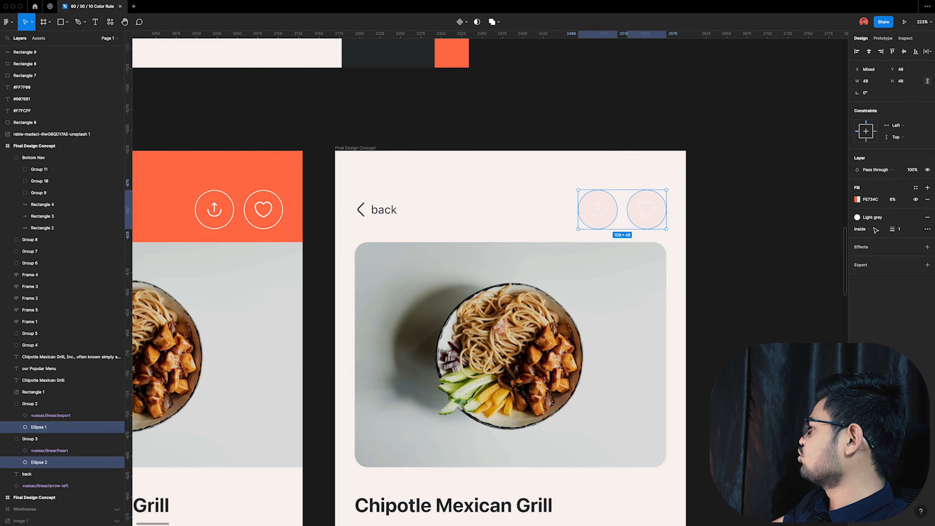
click(916, 189)
click(863, 232)
scroll(744, 267, down, 5)
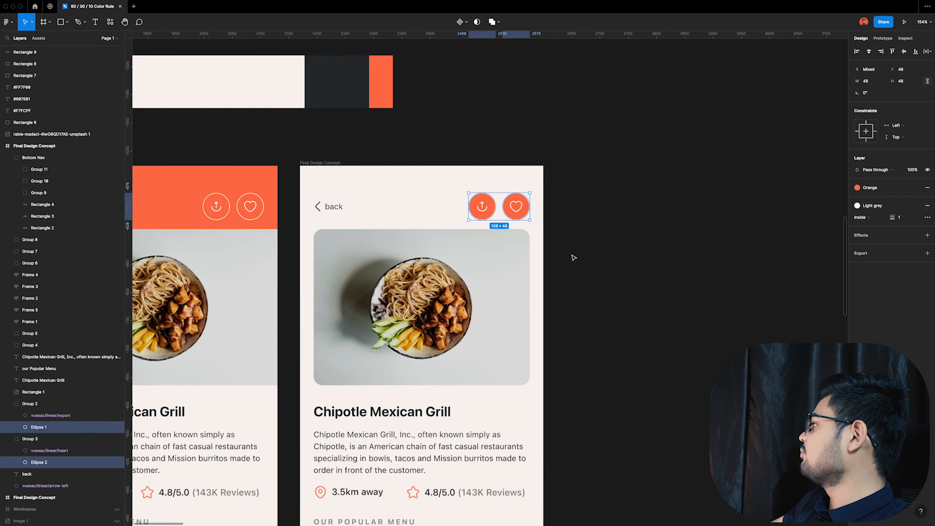
scroll(568, 235, down, 6)
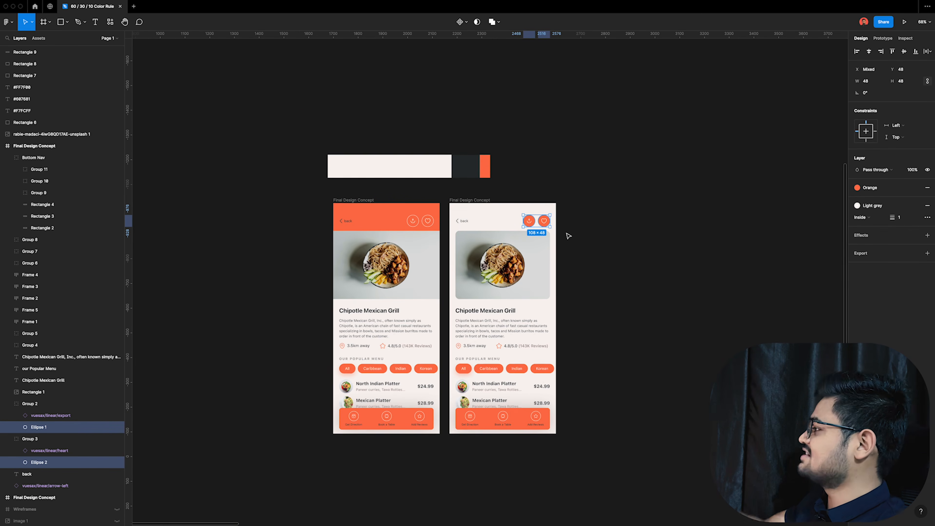
scroll(569, 236, up, 5)
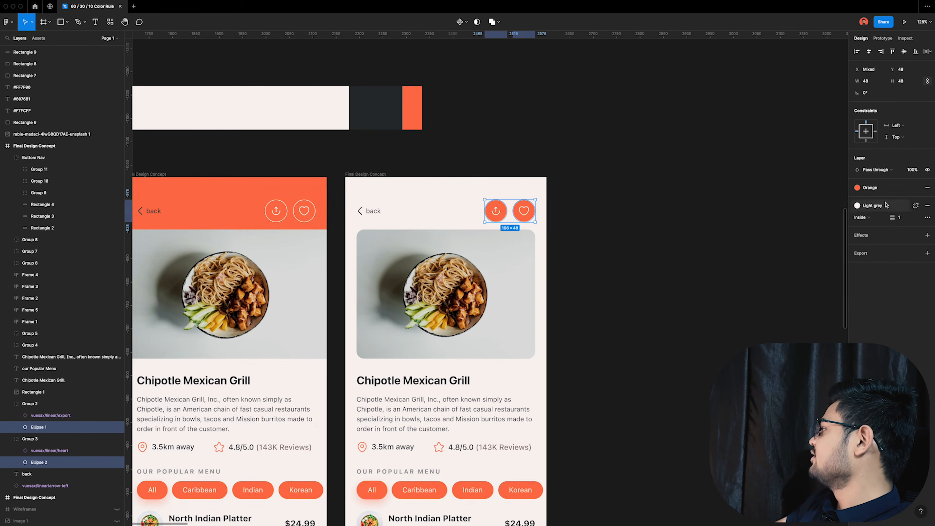
- Try the Light grey color style as the fill of the two header icon circles
click(916, 187)
click(922, 231)
scroll(507, 247, up, 4)
click(768, 318)
- Try the White color style as the fill of both header icon circles in the duplicate frame
click(549, 232)
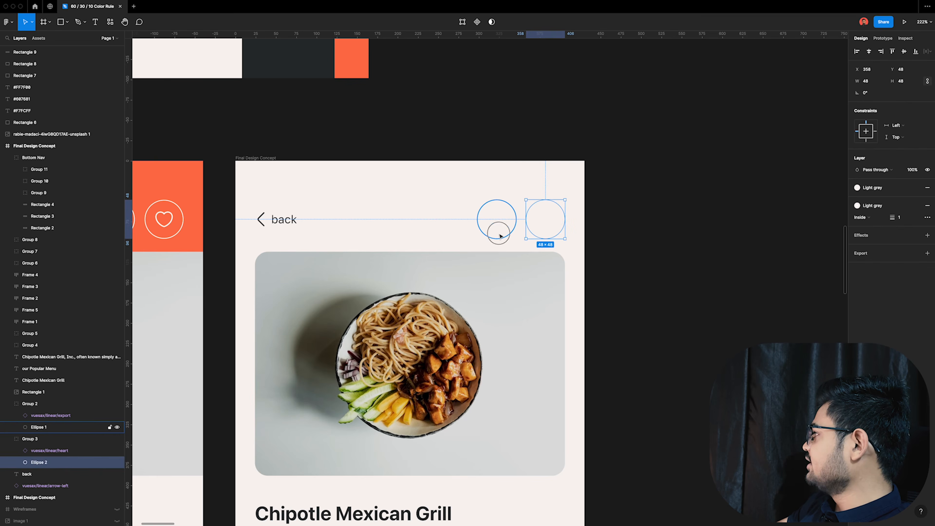
shift+click(501, 235)
click(877, 188)
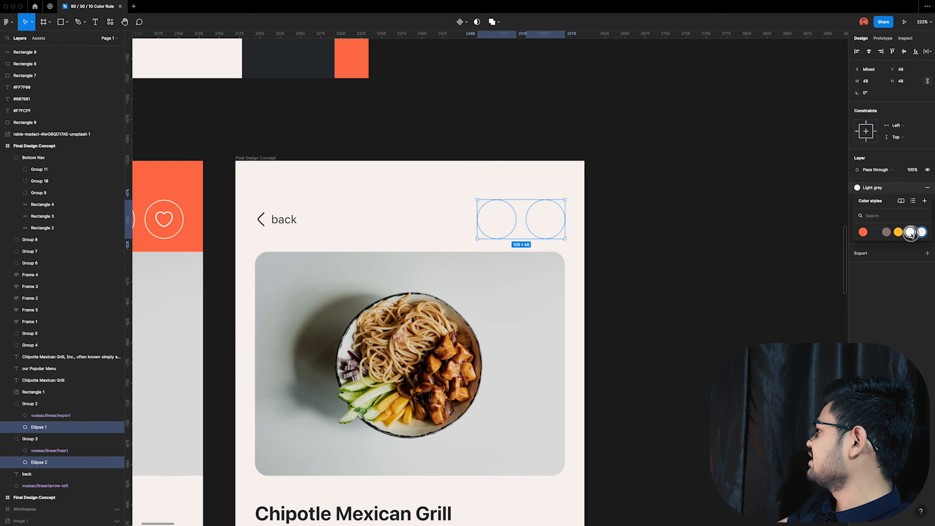
click(911, 232)
key(Escape)
scroll(537, 230, up, 3)
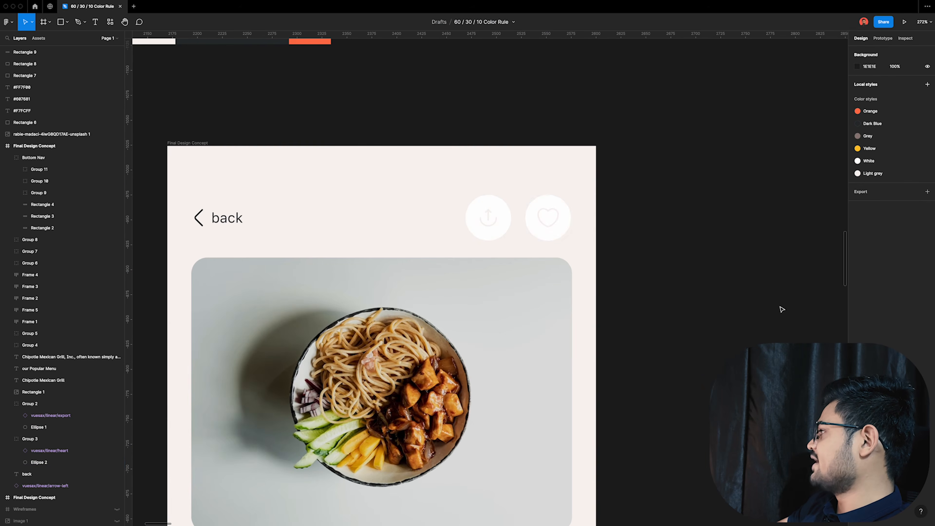
- Undo the fill style trials on the header icon circles back to the FE734C fill at 6% opacity
key(super+z)
key(super+z)
key(super+z)
key(super+shift+z)
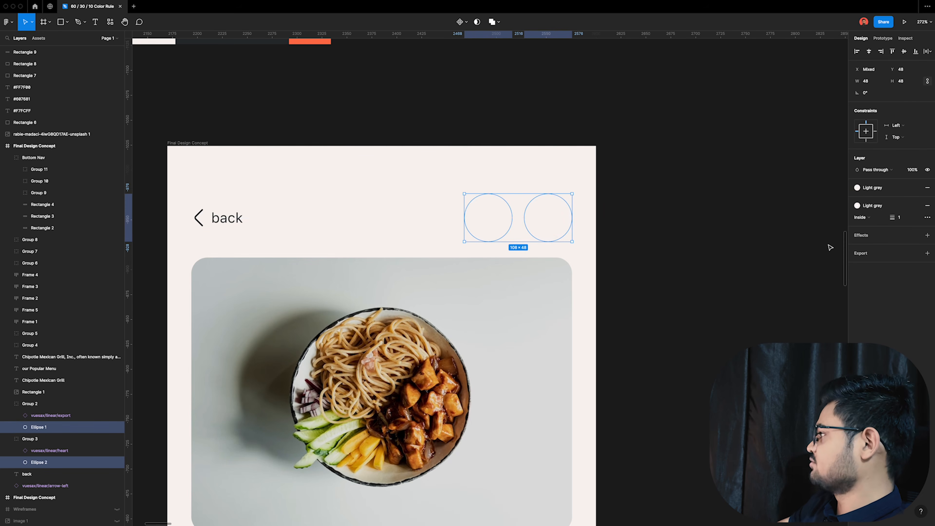
key(super+shift+z)
key(super+shift+z)
- Recolor the duplicate frame's share icon with the Dark Blue color style
click(499, 224)
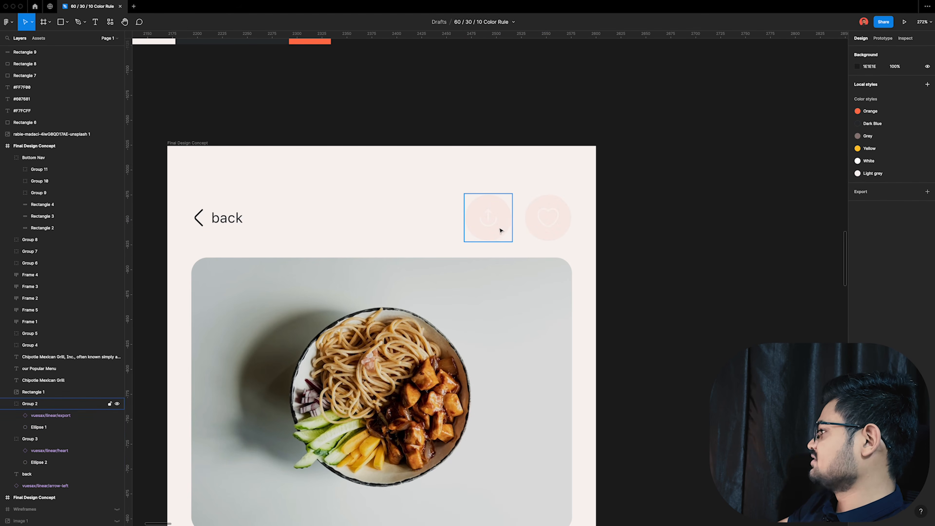
double_click(495, 223)
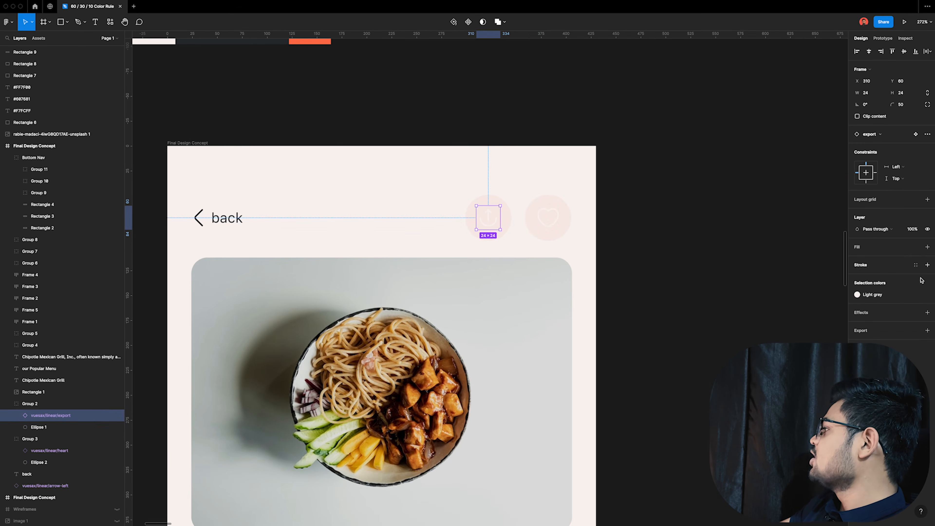
click(892, 300)
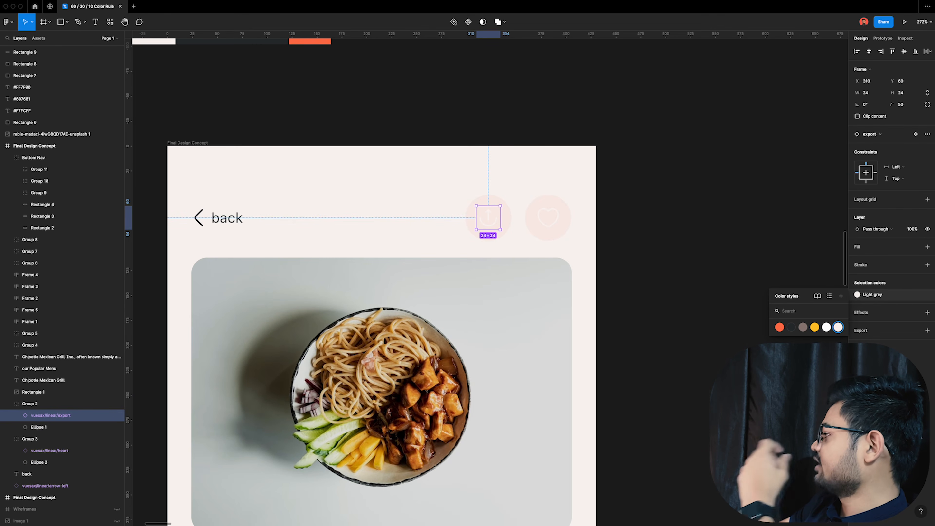
click(792, 327)
- Recolor the duplicate frame's heart icon with the Orange color style
click(555, 226)
double_click(559, 229)
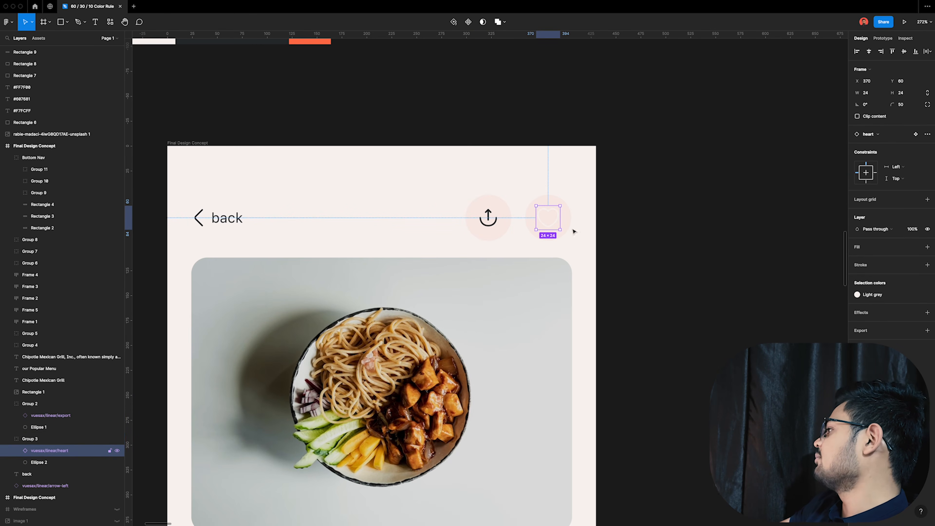
click(857, 295)
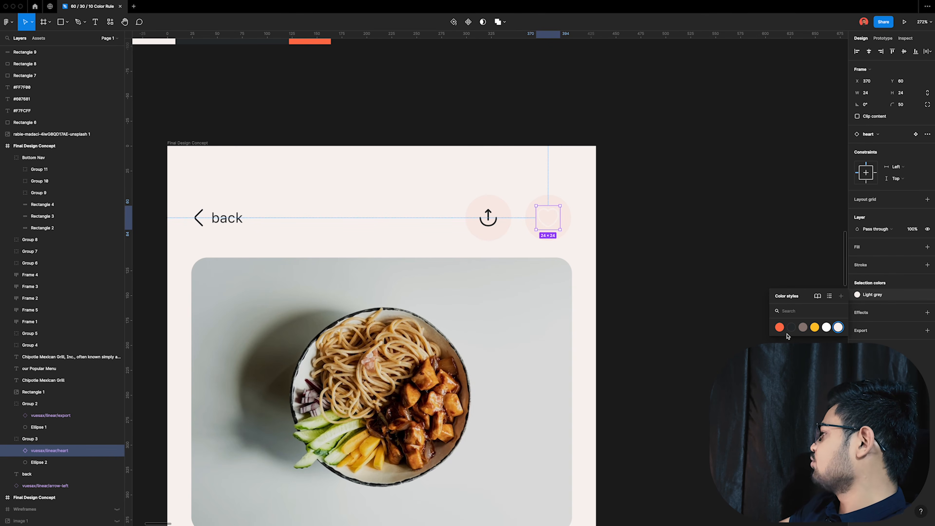
click(780, 327)
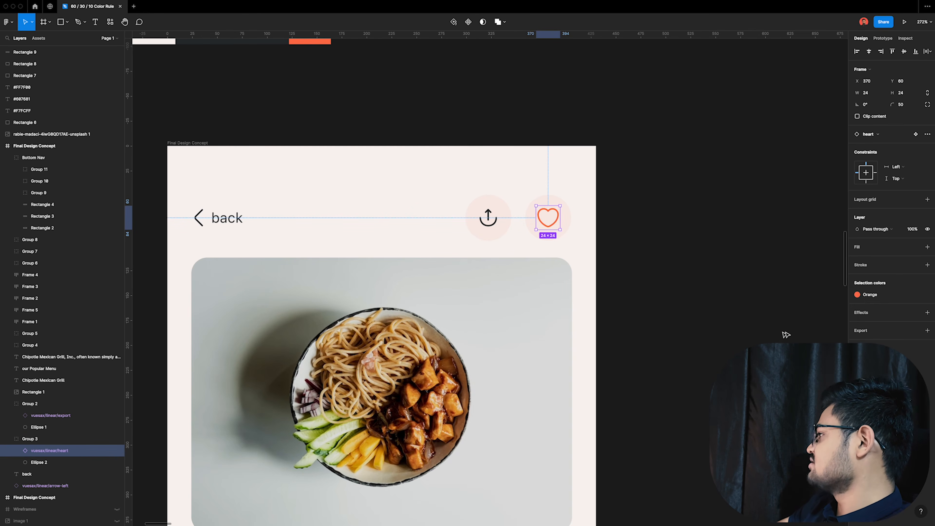
click(679, 286)
- Compare the duplicate frame's reworked header with the original and inspect the circles behind its share and heart icons
scroll(478, 156, down, 3)
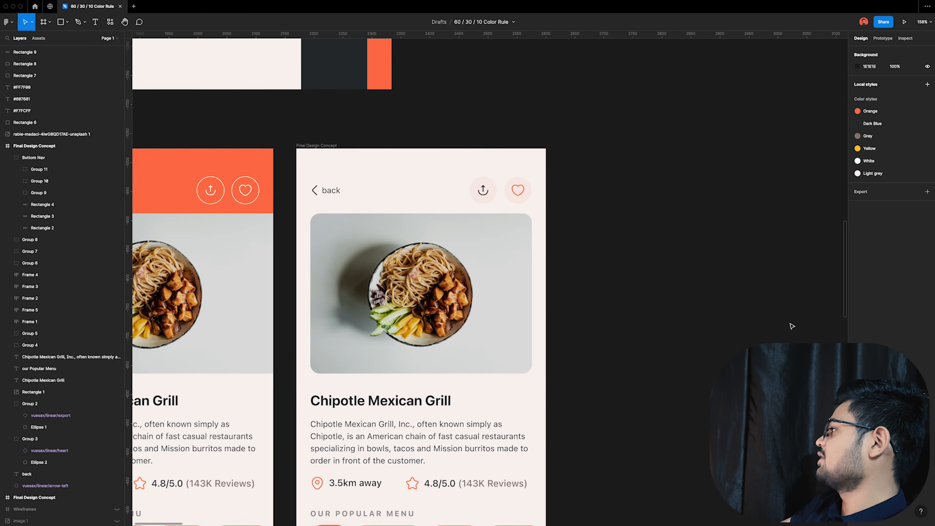
scroll(591, 221, down, 5)
scroll(509, 208, up, 2)
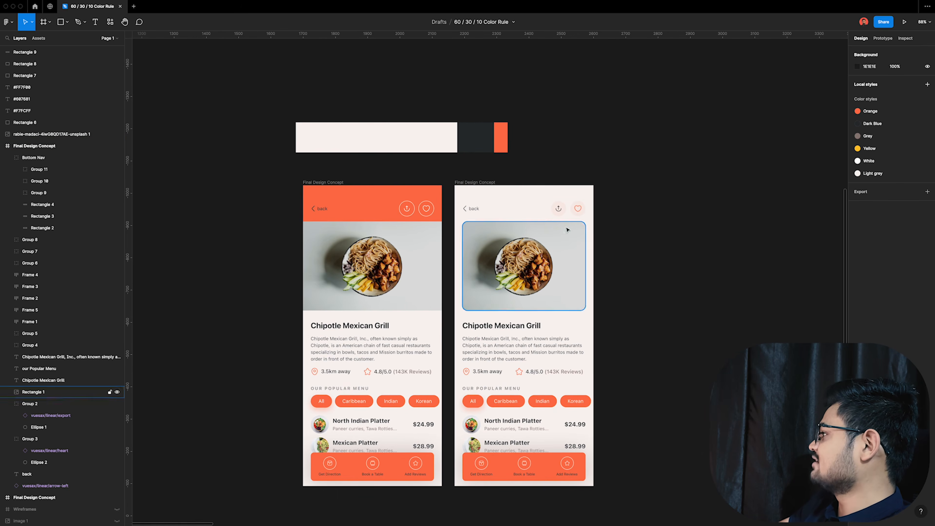
scroll(571, 207, up, 5)
scroll(660, 266, down, 5)
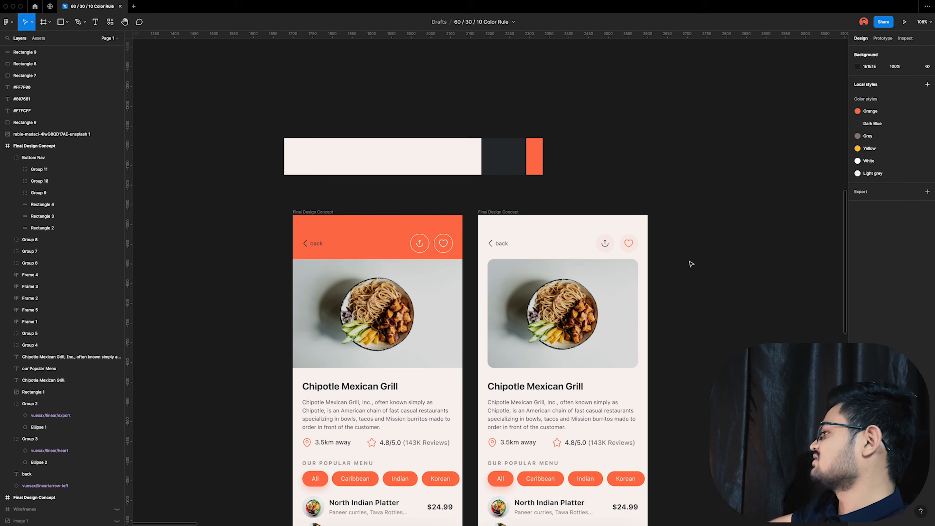
scroll(691, 264, up, 10)
scroll(520, 257, down, 3)
click(582, 272)
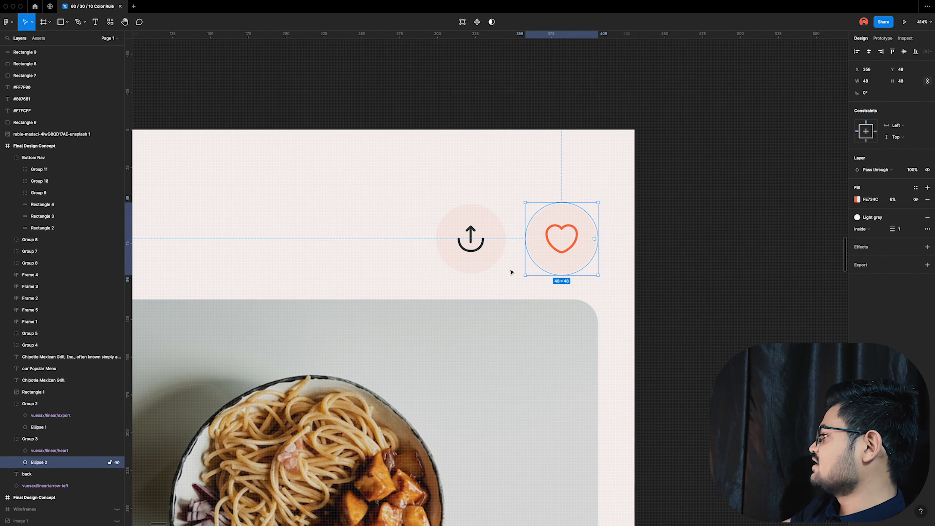
shift+click(481, 263)
click(758, 299)
scroll(682, 297, down, 6)
scroll(681, 298, down, 1)
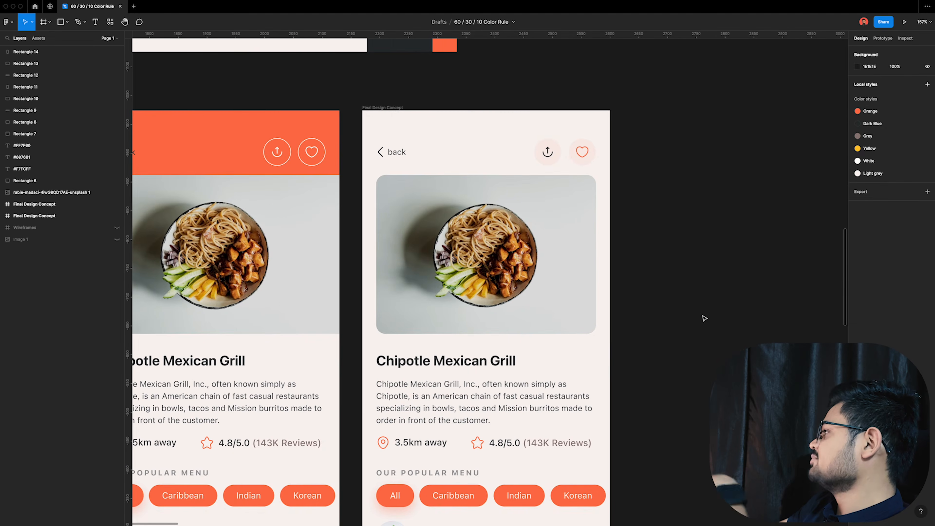
- Examine the duplicate's food photo and how the original frame's restaurant title, description and rating section uses the colors
click(539, 236)
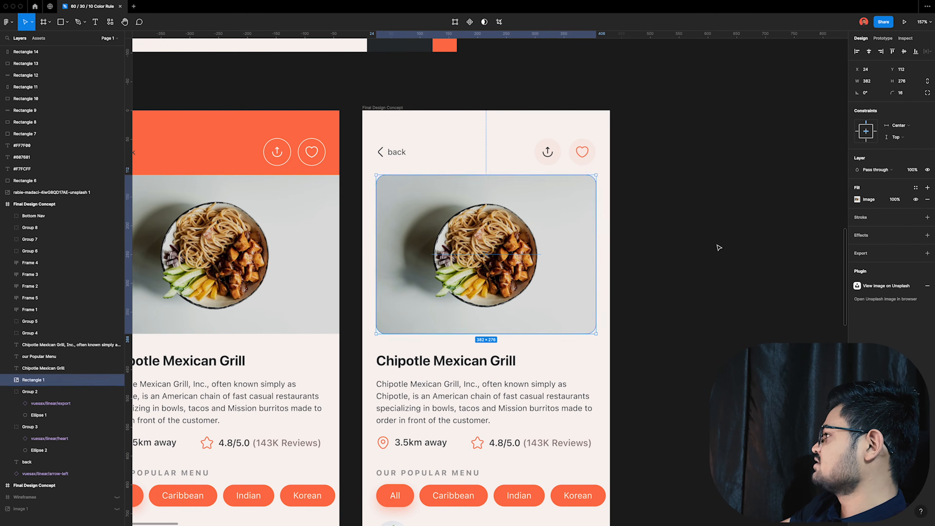
click(691, 235)
scroll(487, 221, down, 3)
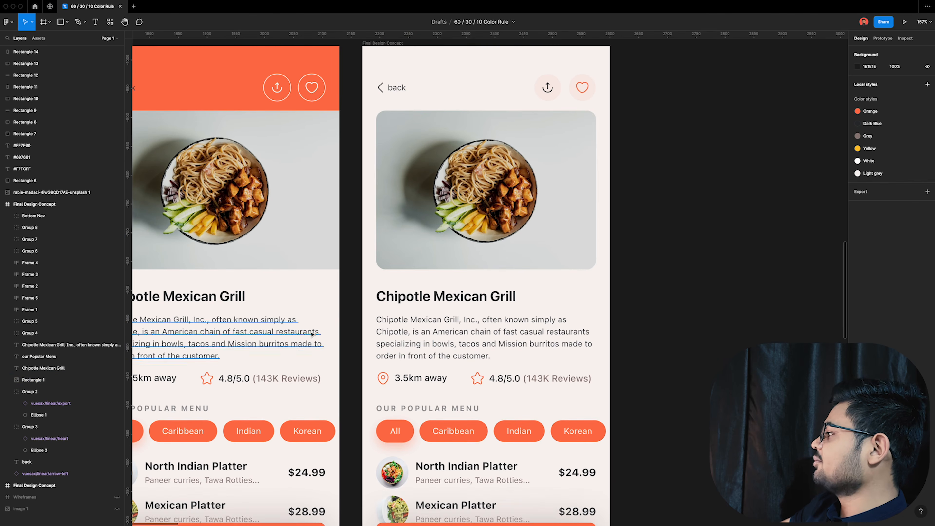
click(3, 204)
scroll(479, 295, down, 3)
scroll(478, 344, up, 8)
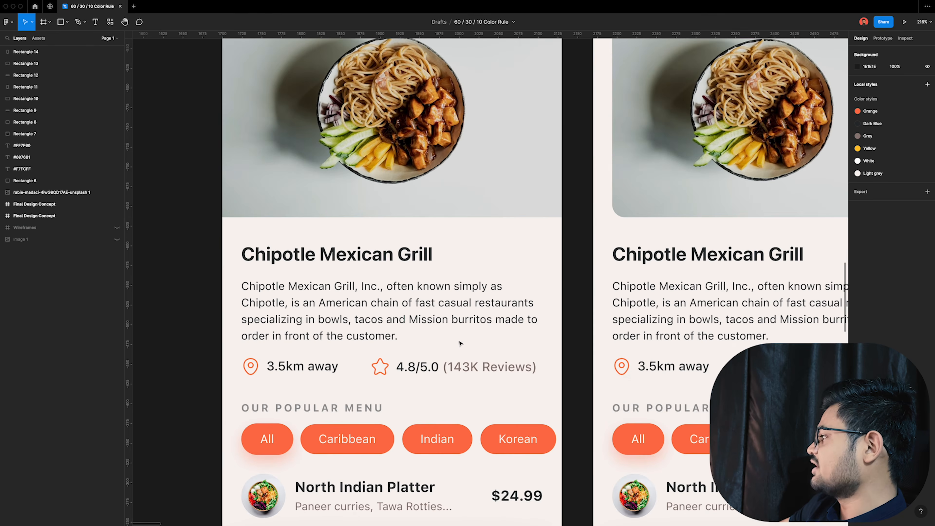
drag(202, 213, 562, 388)
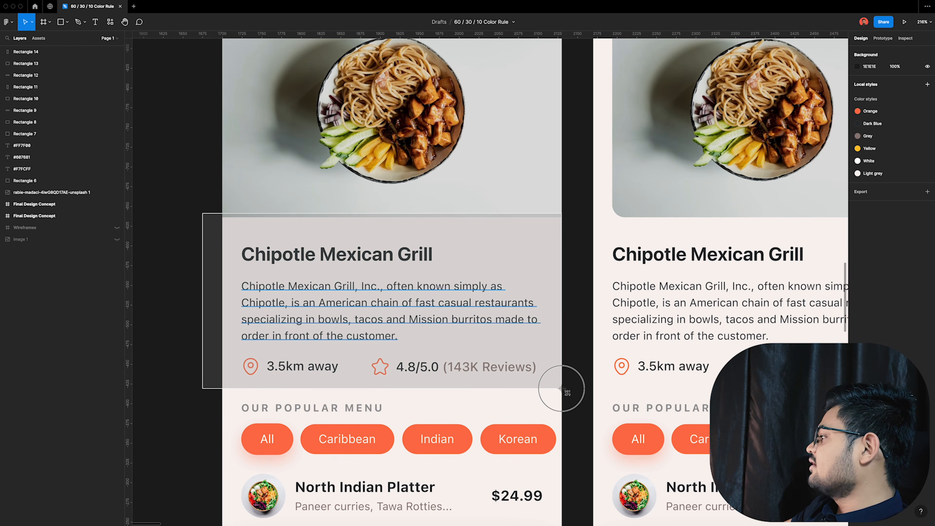
drag(561, 388, 566, 389)
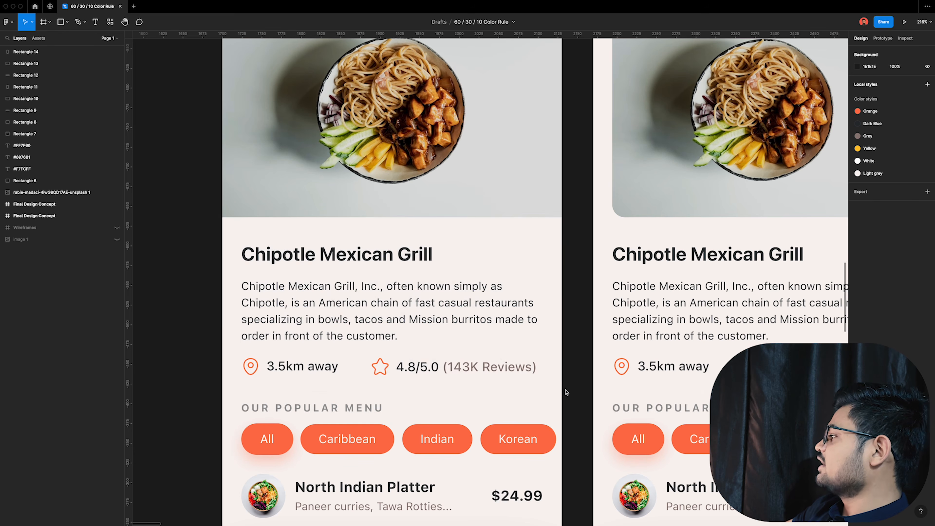
scroll(442, 369, down, 1)
scroll(227, 355, down, 10)
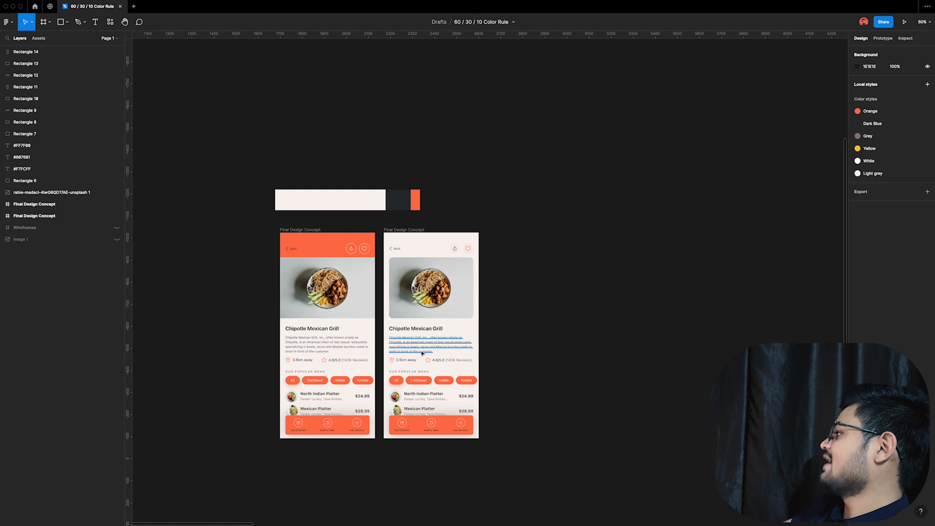
- Duplicate the light segment of the bar above the frames and narrow the copy to 289 px against the dark segment
scroll(376, 155, up, 8)
scroll(415, 307, up, 3)
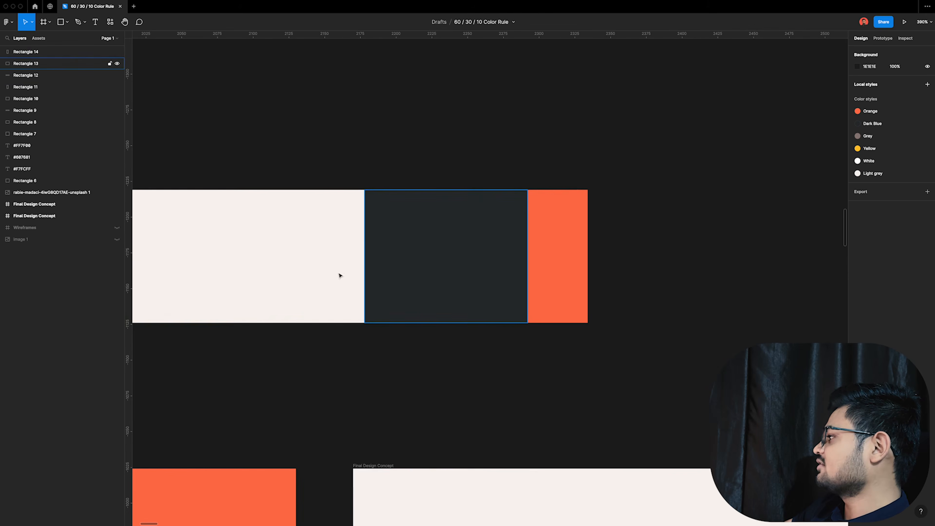
scroll(702, 306, down, 5)
click(478, 283)
scroll(578, 303, up, 4)
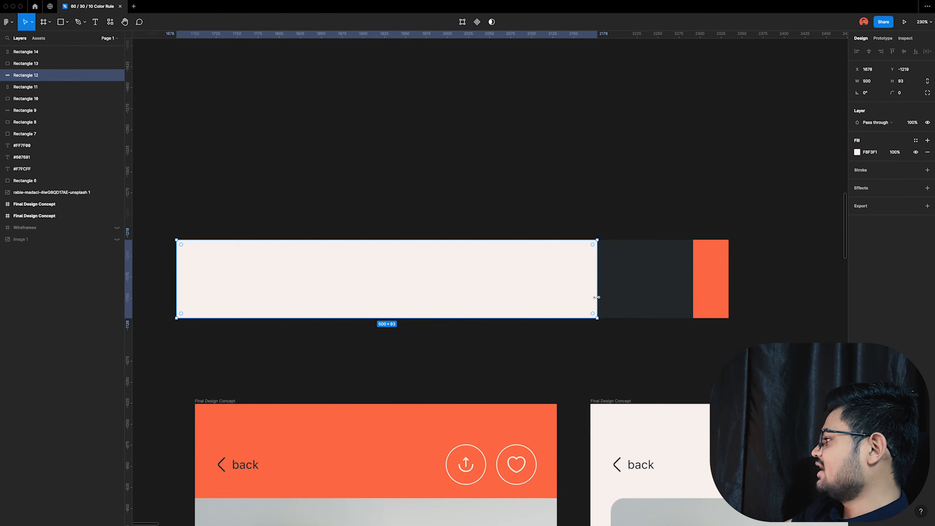
key(super+d)
mouse_move(182, 283)
mouse_down()
mouse_move(493, 278)
mouse_move(302, 278)
mouse_move(354, 280)
mouse_up()
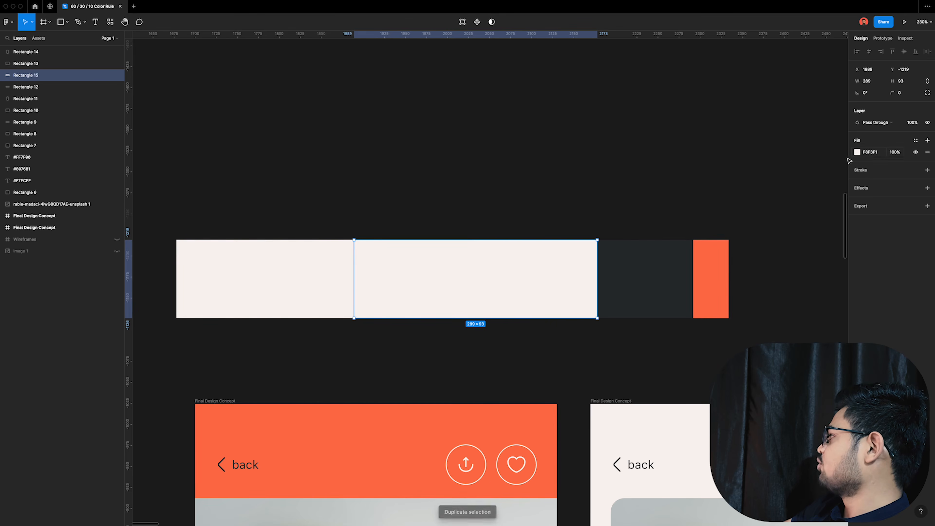
- Set the fill of the duplicated light segment to white, FFFFFF
click(858, 152)
drag(799, 218, 406, 2)
click(458, 333)
drag(459, 337, 342, 306)
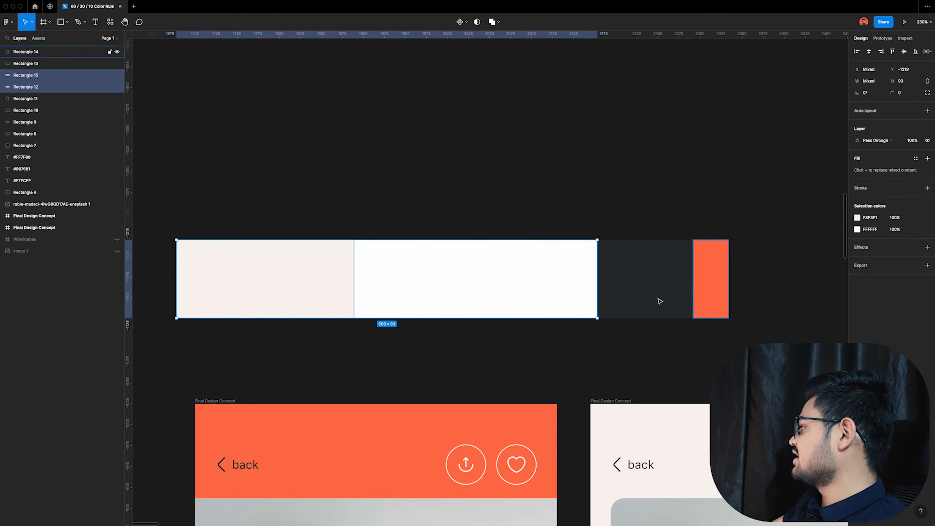
- Duplicate the bar's dark segment and narrow the copy to 60 px against the orange segment
click(649, 295)
key(super+d)
drag(599, 290, 643, 290)
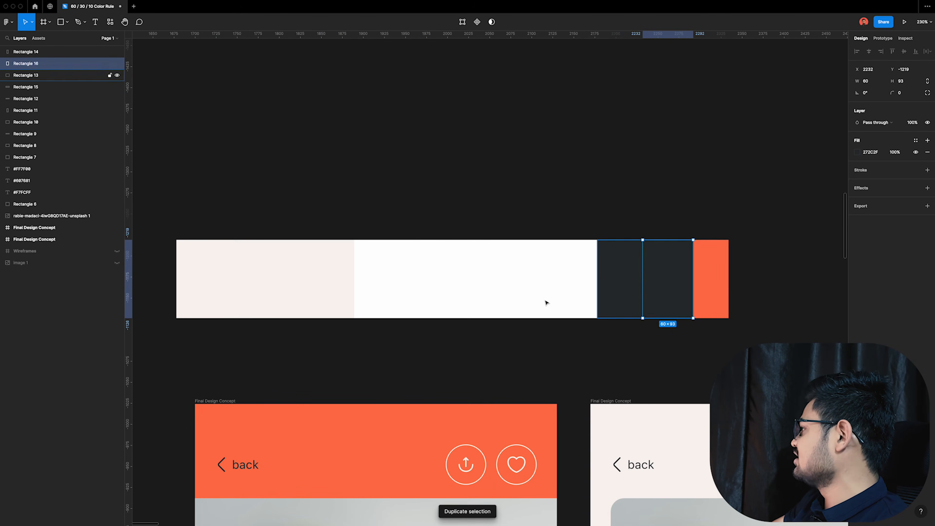
- Fill the duplicated dark segment with a lighter blue-grey shade of the same hue
scroll(643, 290, down, 5)
click(857, 153)
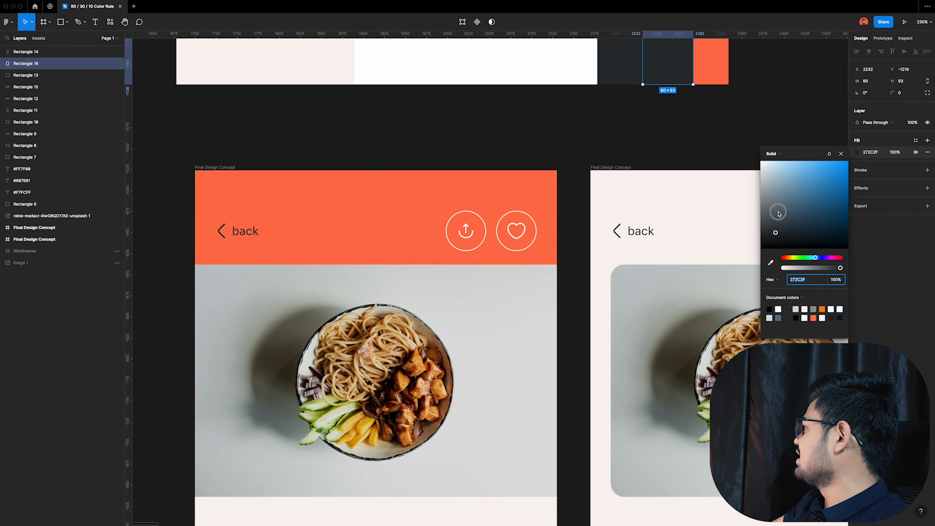
click(773, 195)
click(582, 102)
scroll(656, 141, up, 2)
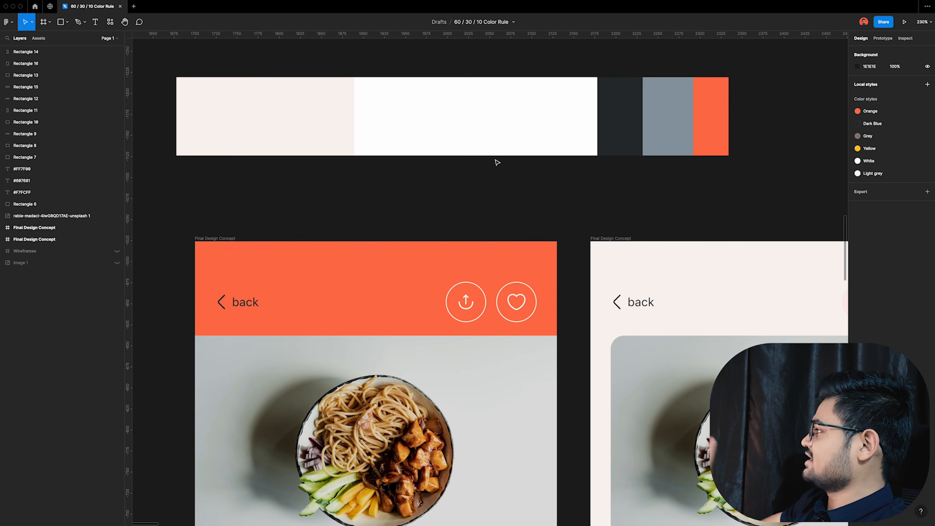
- Delete the duplicated 60 px dark segment beside the orange segment in the color bar above the frames
scroll(497, 163, right, 5)
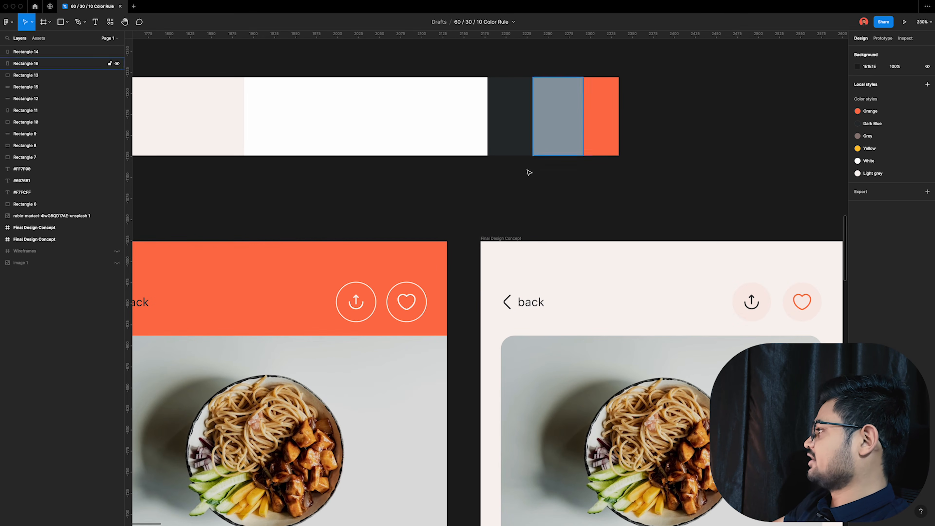
scroll(486, 179, down, 3)
click(560, 96)
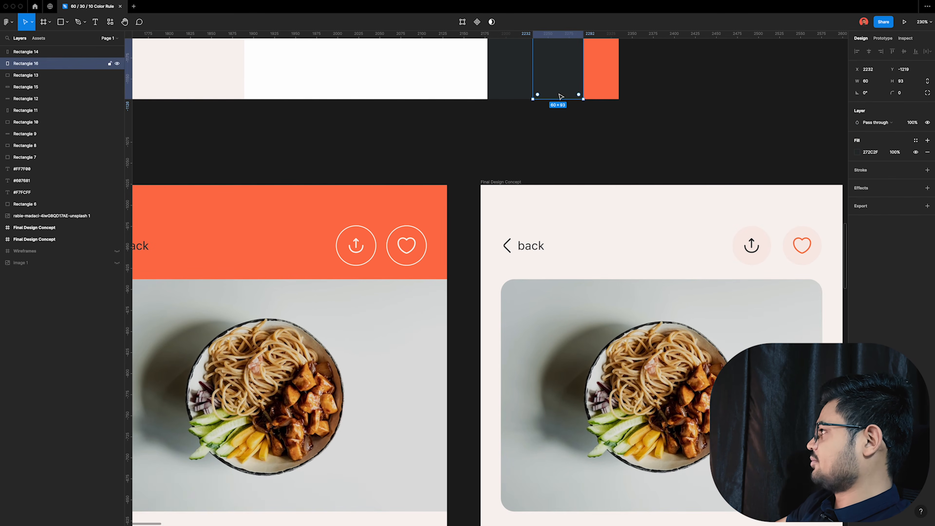
key(Delete)
key(shift+1)
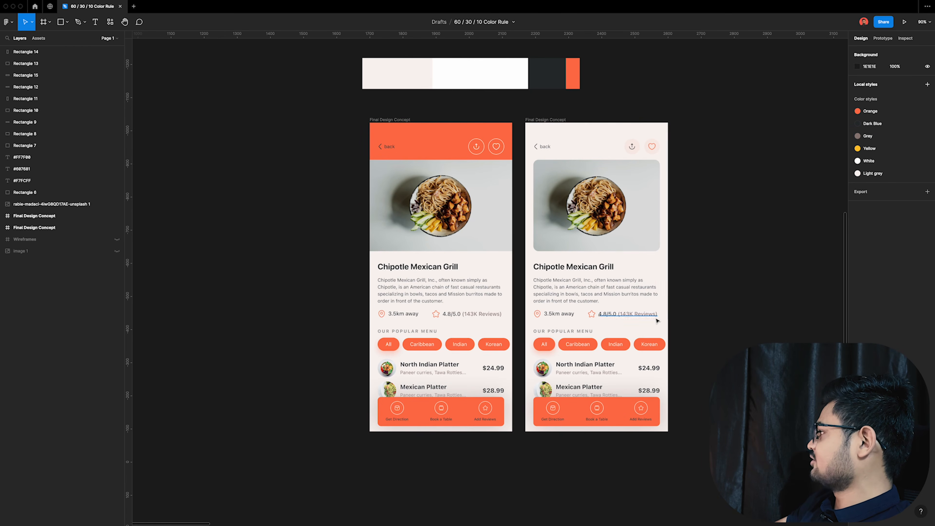
- Apply the Grey color style to the restaurant description paragraph in the copied food app screen
scroll(662, 328, up, 4)
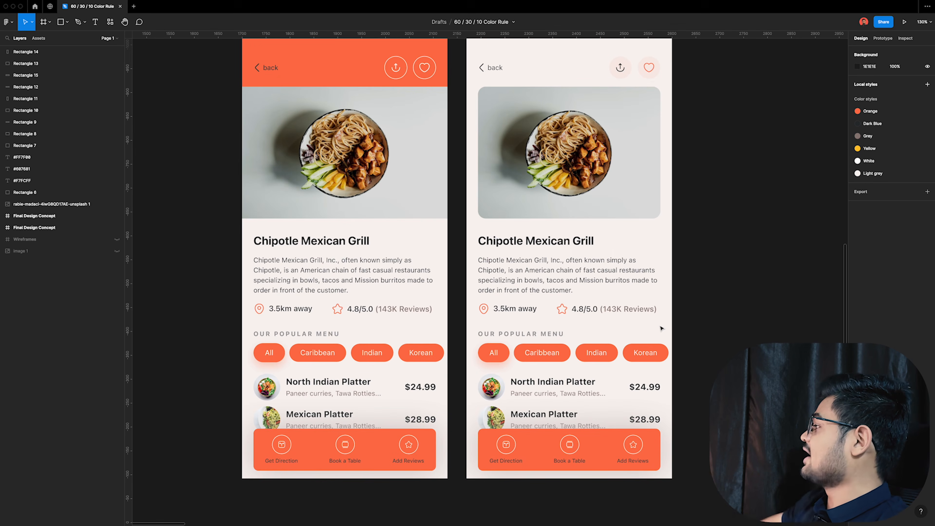
scroll(516, 227, up, 5)
click(581, 270)
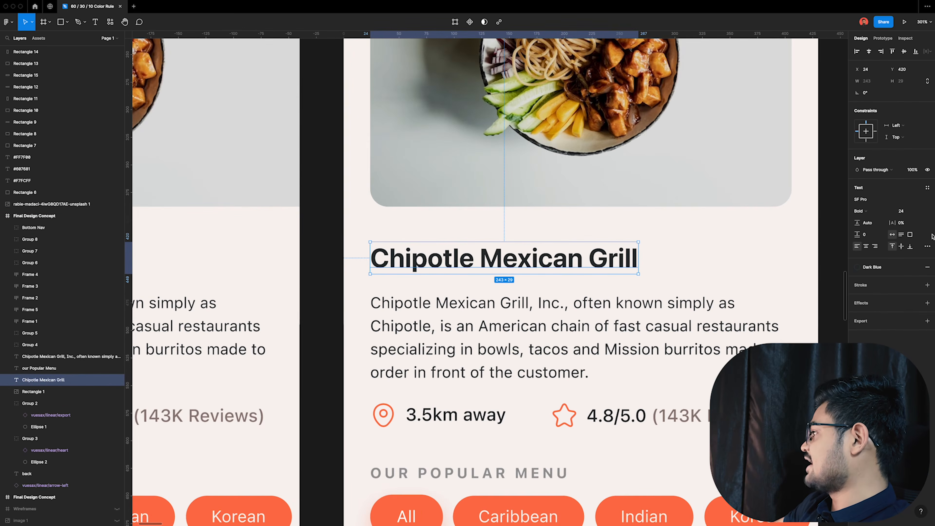
click(623, 349)
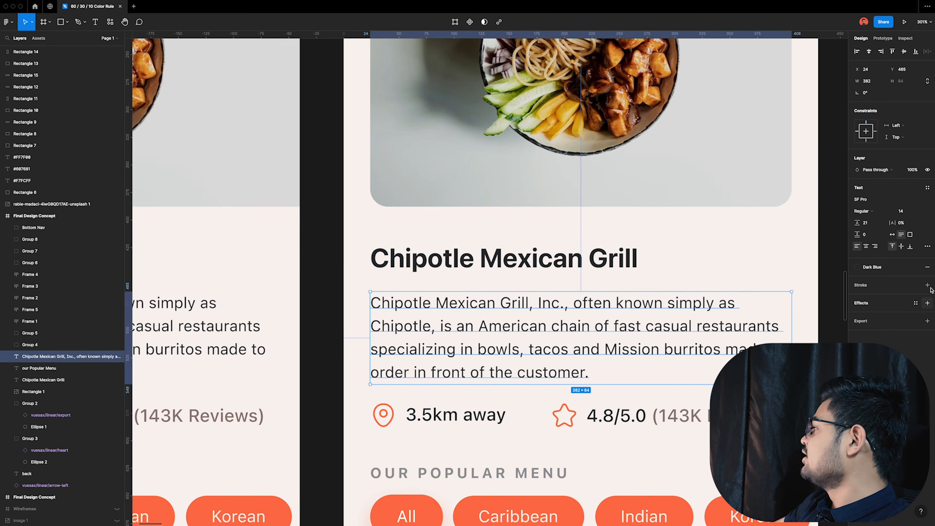
click(873, 269)
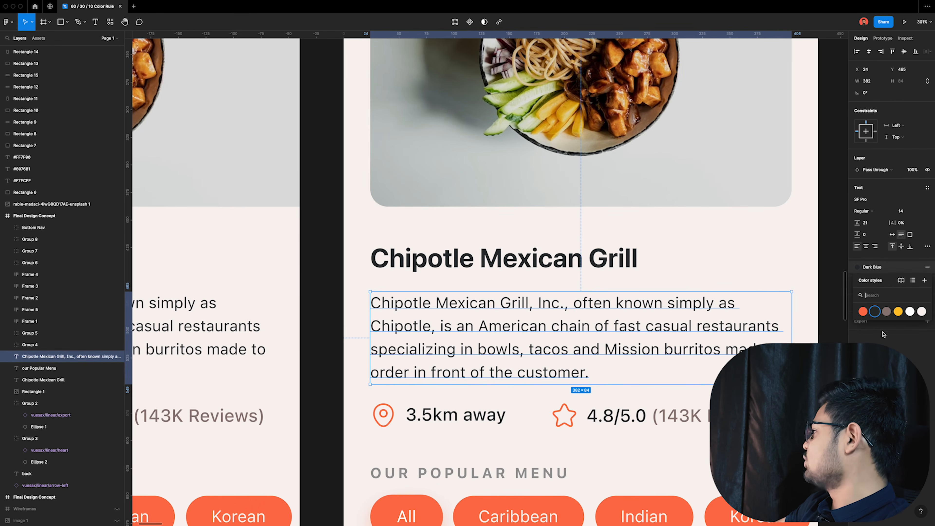
click(887, 312)
key(shift+0)
click(637, 293)
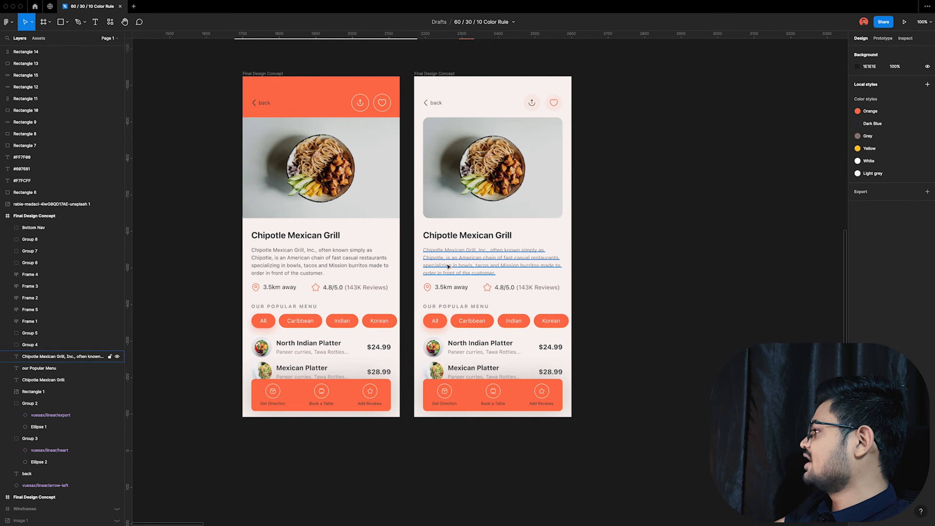
scroll(725, 284, up, 3)
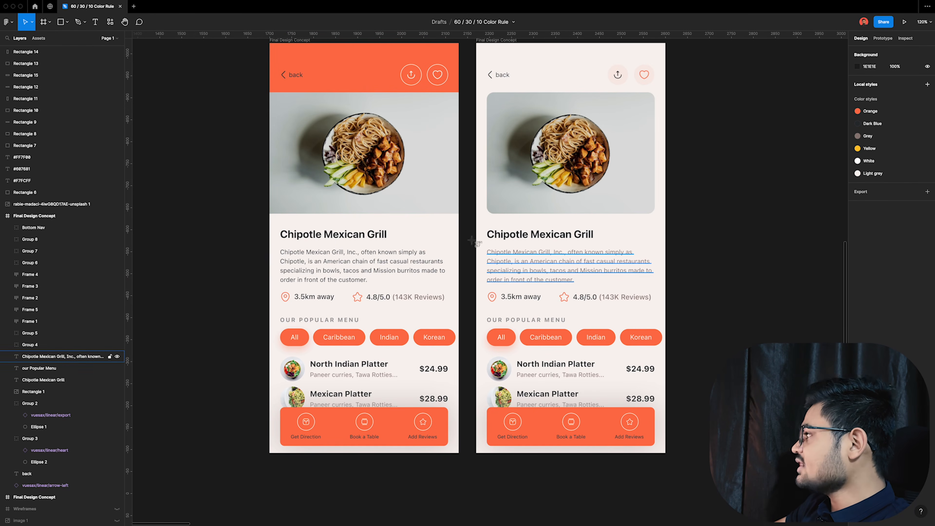
drag(261, 221, 678, 311)
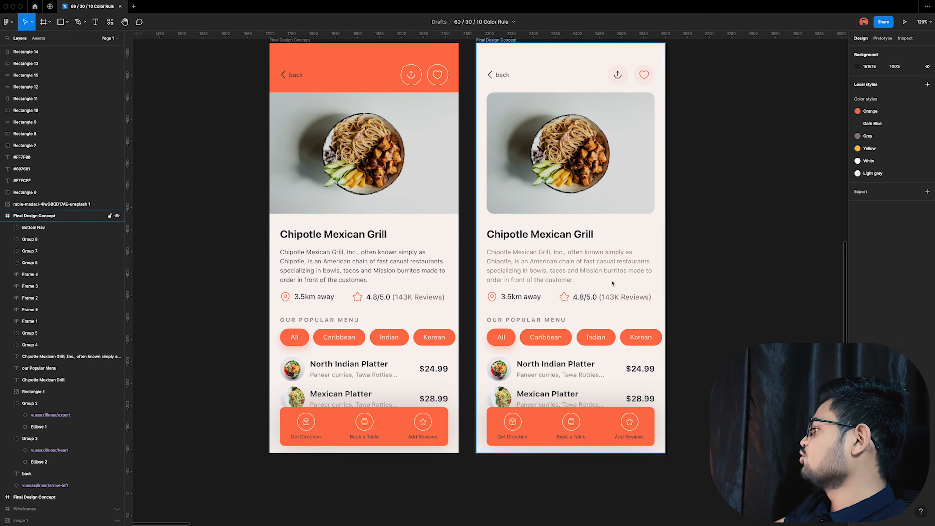
scroll(588, 268, up, 3)
click(587, 268)
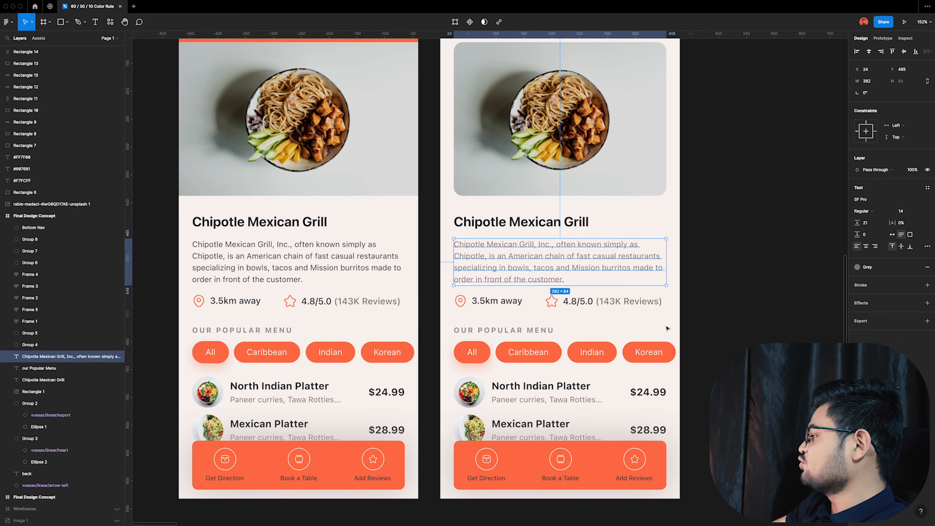
click(704, 331)
click(2, 217)
- Try the Dark Blue color style on the OUR POPULAR MENU heading of the copied screen
scroll(499, 331, up, 10)
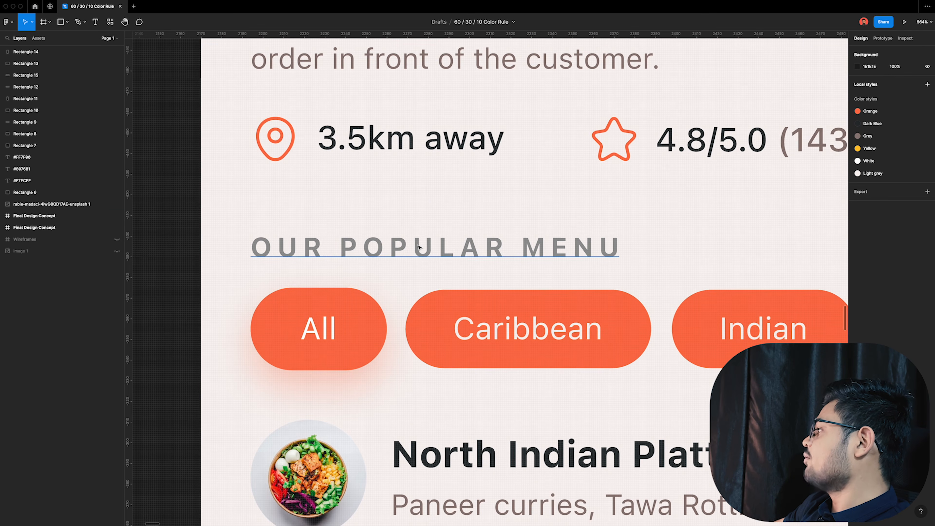
scroll(419, 247, down, 6)
click(418, 247)
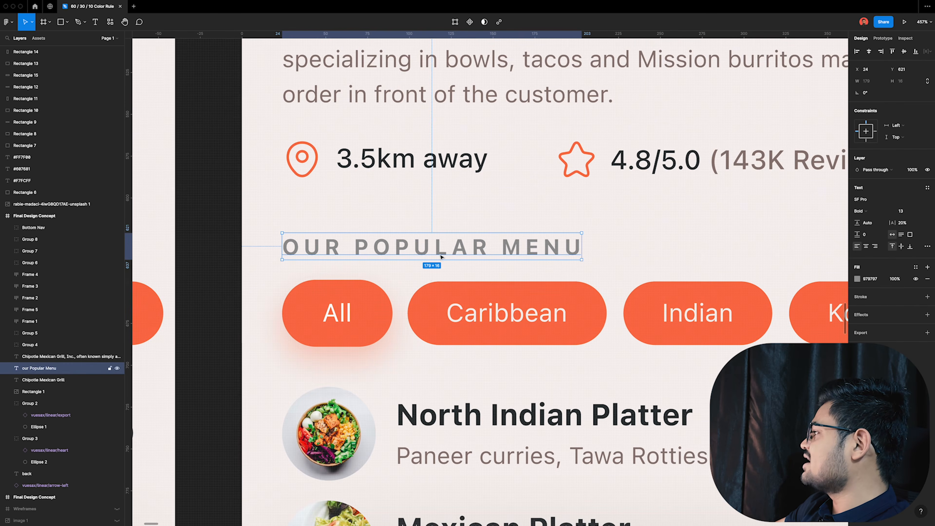
scroll(405, 276, down, 5)
scroll(476, 287, down, 2)
click(916, 268)
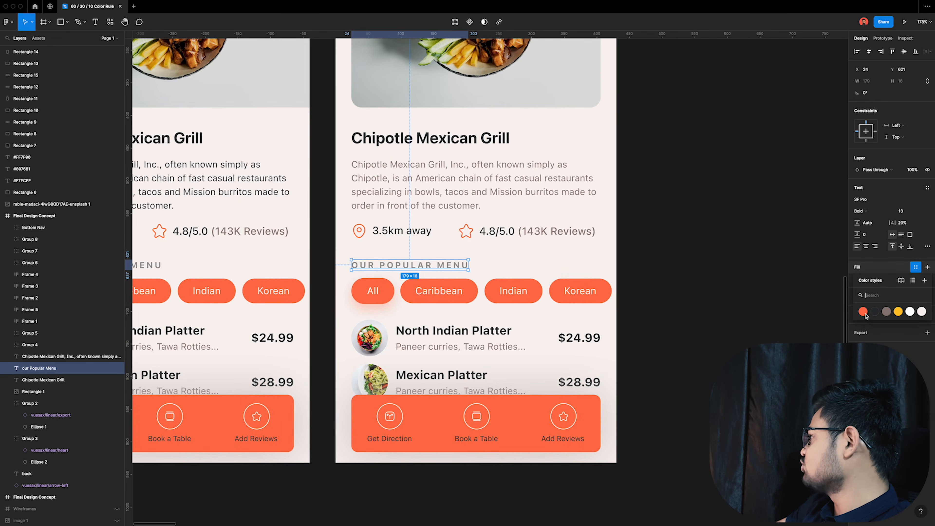
click(874, 312)
click(763, 328)
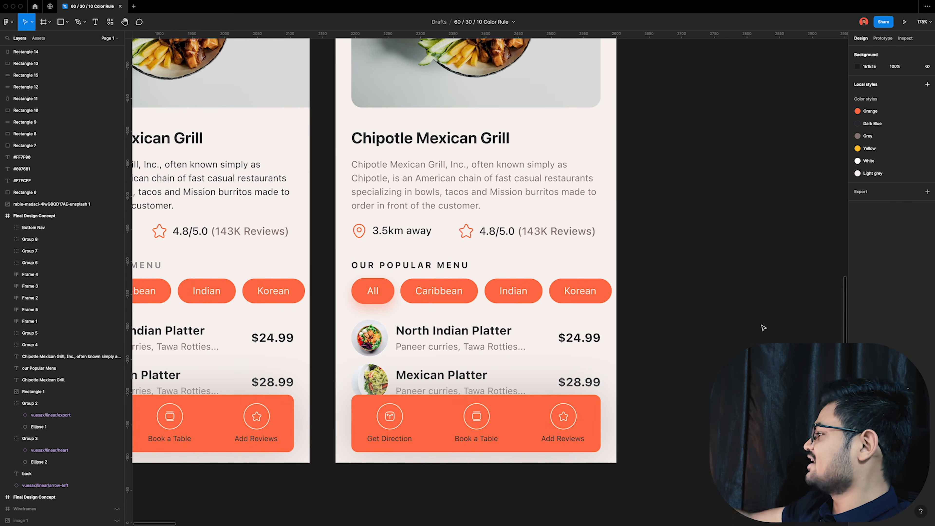
scroll(770, 328, down, 1)
key(ctrl+z)
- Apply the Grey color style to the OUR POPULAR MENU heading of the copied screen
click(898, 269)
click(887, 313)
click(763, 311)
scroll(594, 306, up, 2)
scroll(593, 306, down, 3)
scroll(610, 311, down, 1)
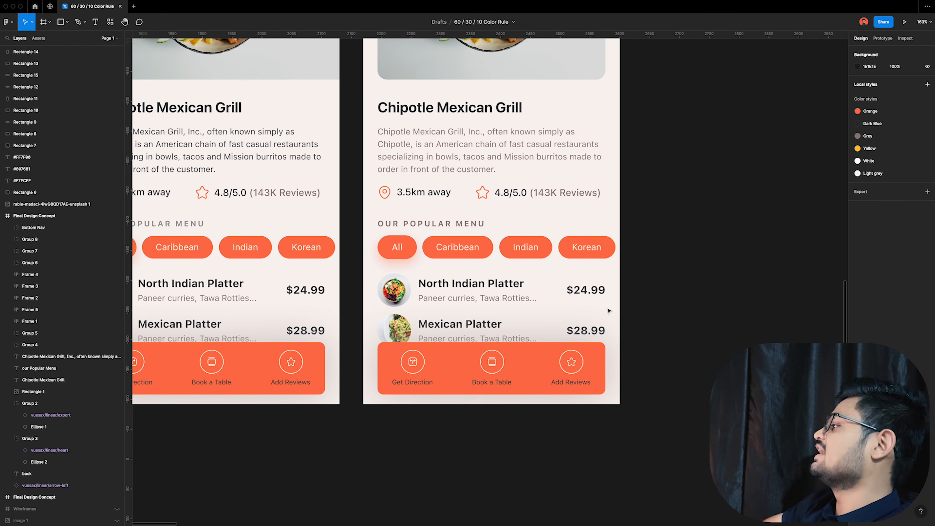
- Try the Light grey color style as the fill of the copied screen's Caribbean, Indian and Korean pills
scroll(609, 310, down, 4)
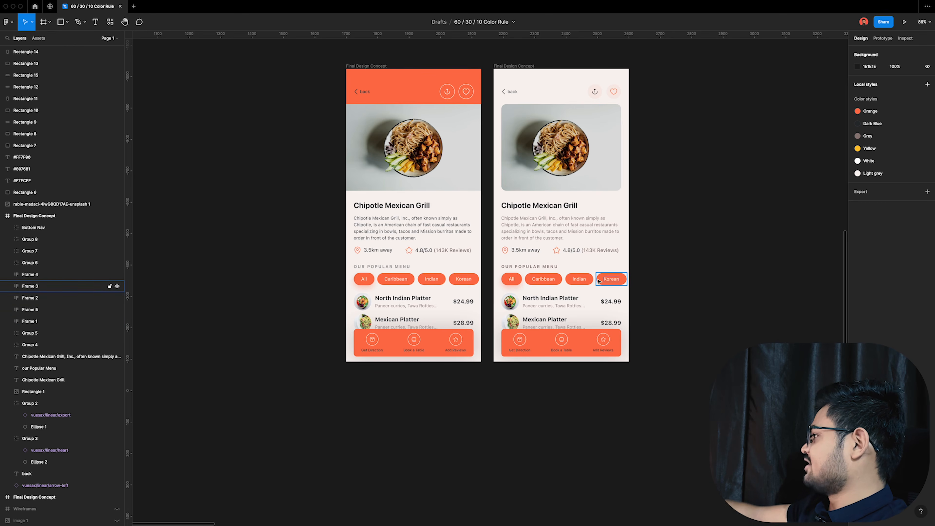
scroll(621, 294, up, 2)
scroll(622, 295, up, 1)
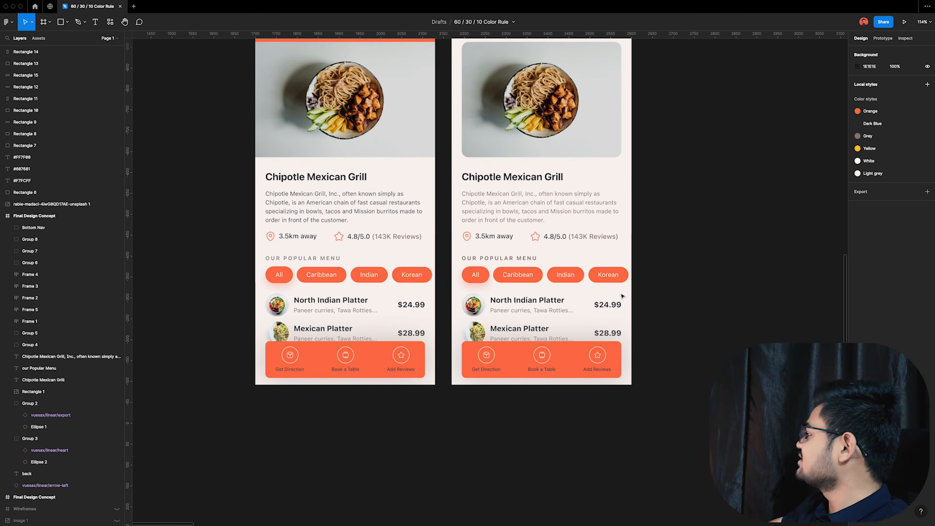
scroll(521, 291, up, 5)
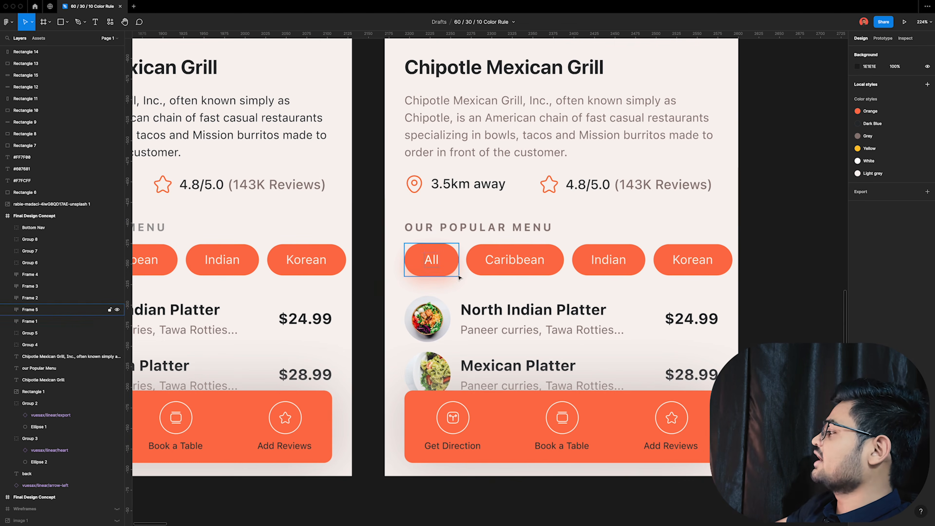
click(515, 265)
shift+click(609, 266)
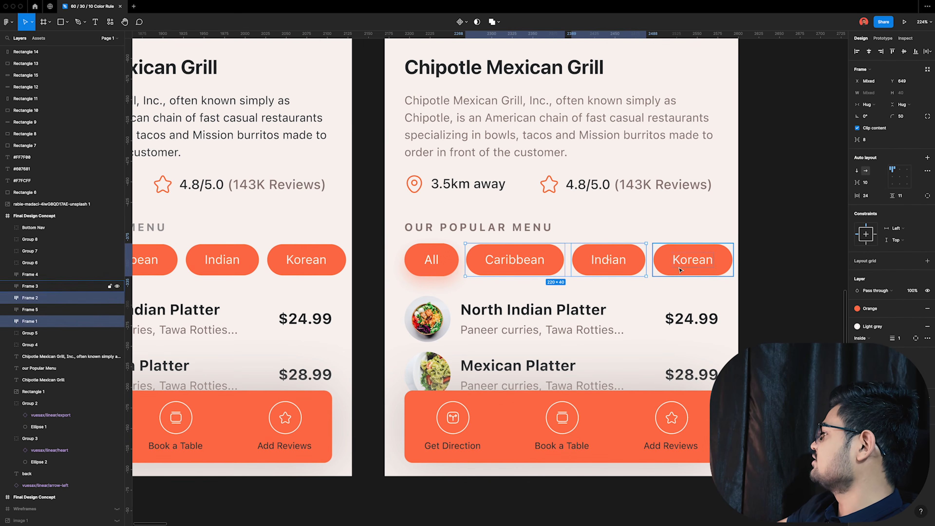
shift+click(680, 270)
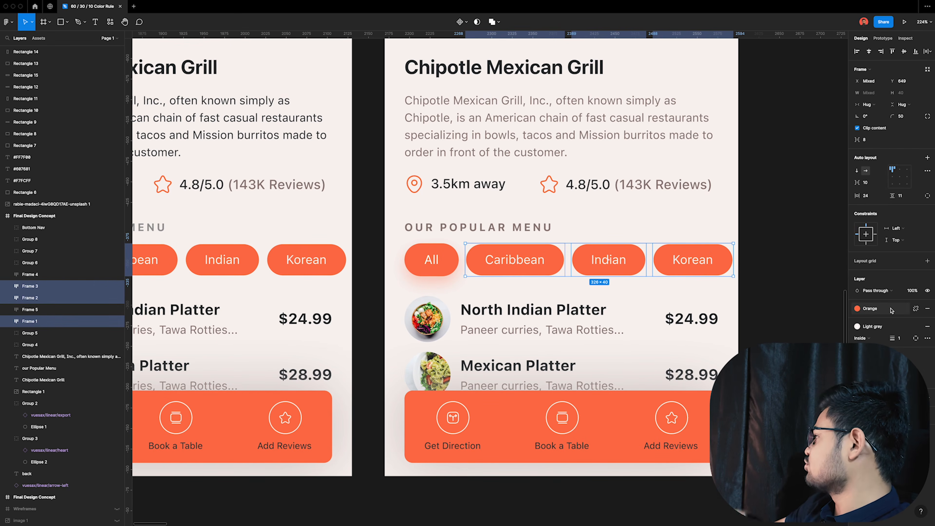
click(904, 313)
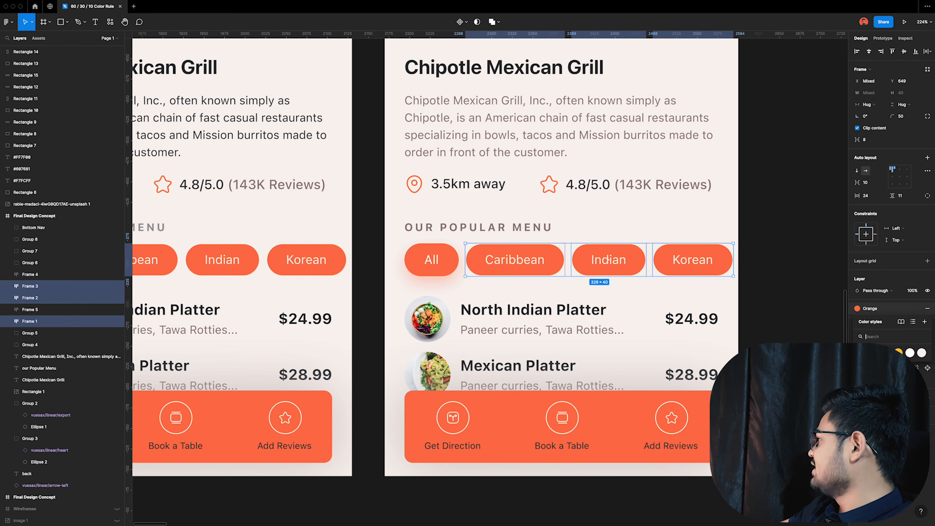
click(921, 353)
- Try the White color style as the fill of the Caribbean, Indian and Korean pills
scroll(734, 287, up, 2)
click(873, 309)
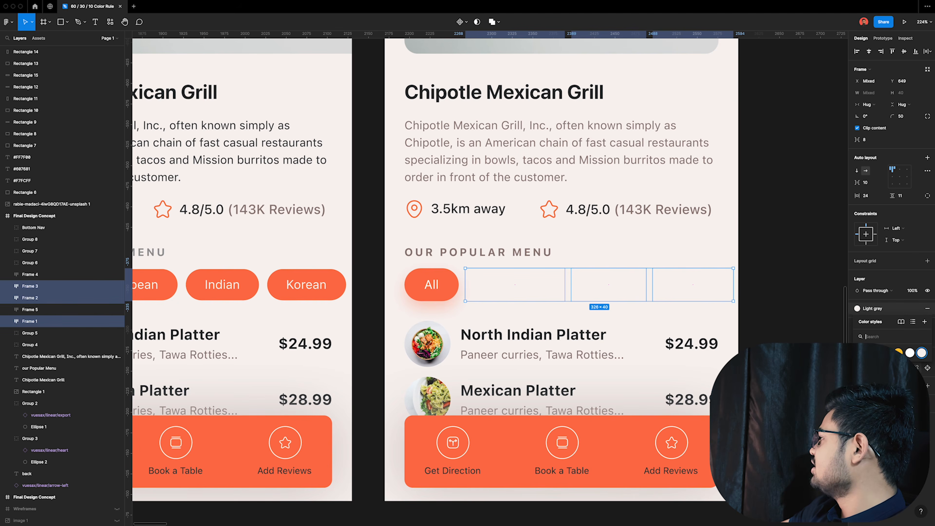
click(910, 353)
scroll(313, 290, down, 5)
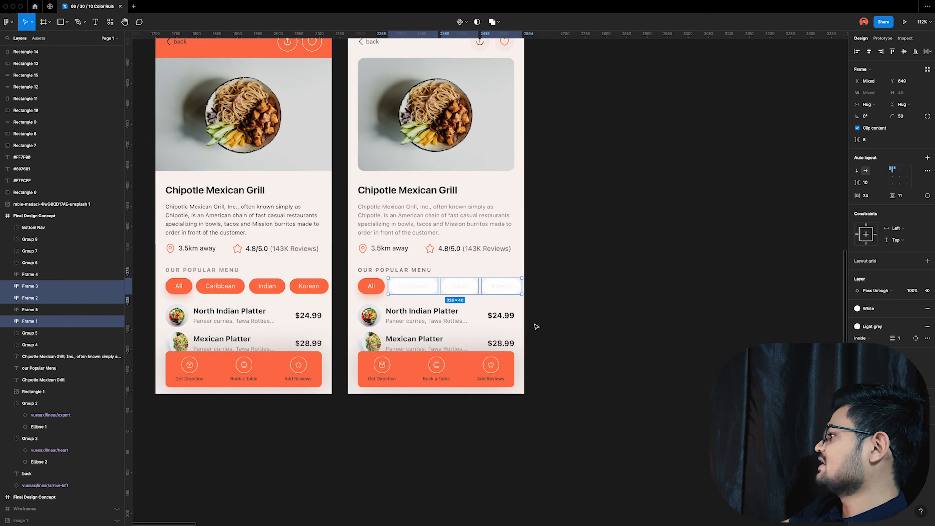
scroll(536, 327, up, 4)
- Detach the three pills' fill from its style, sample orange FE734C from the bottom navigation bar and set the fill opacity to 6%
click(916, 310)
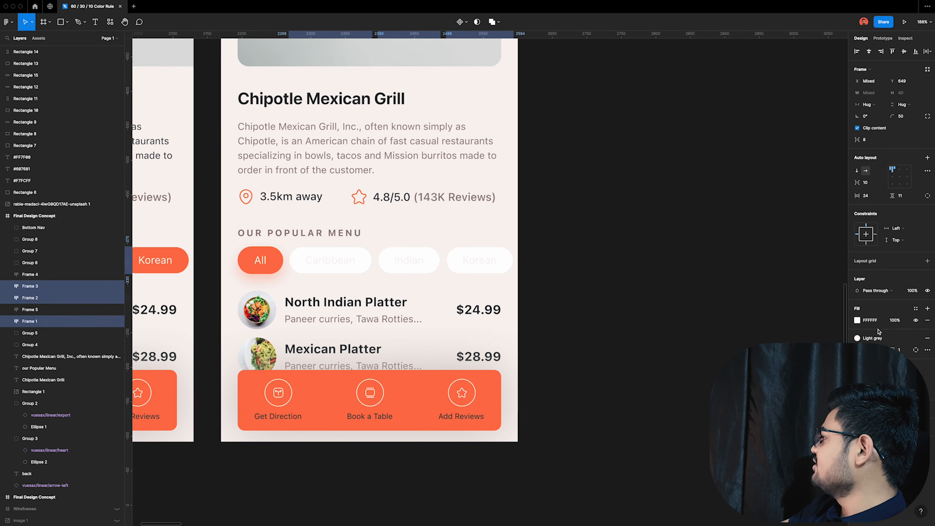
click(857, 321)
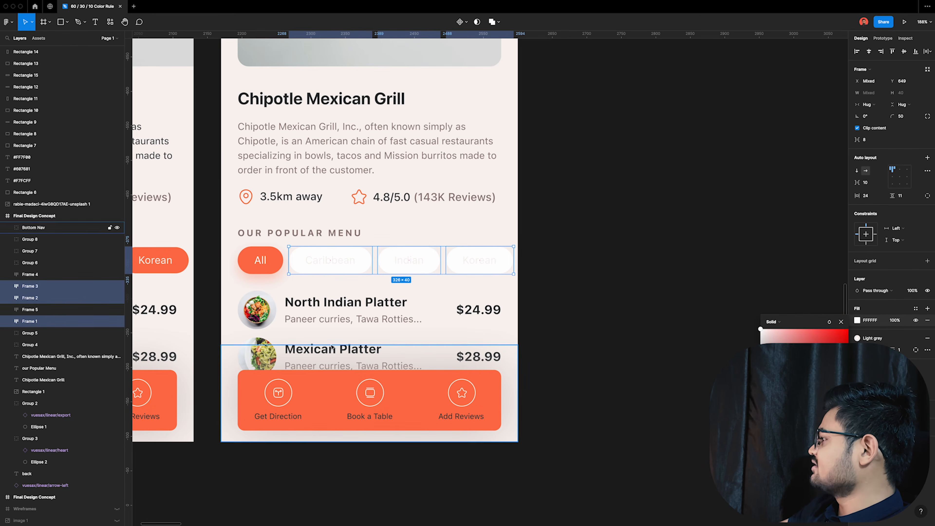
key(i)
click(353, 385)
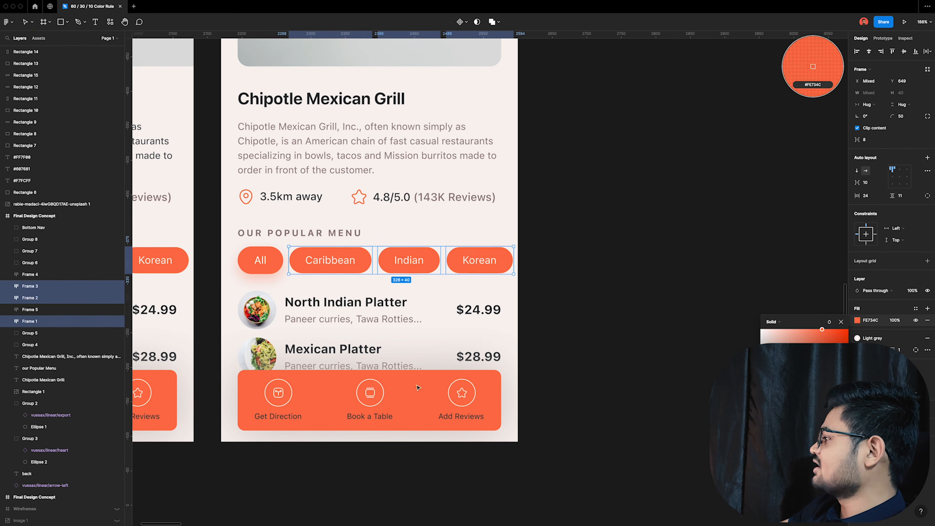
click(900, 323)
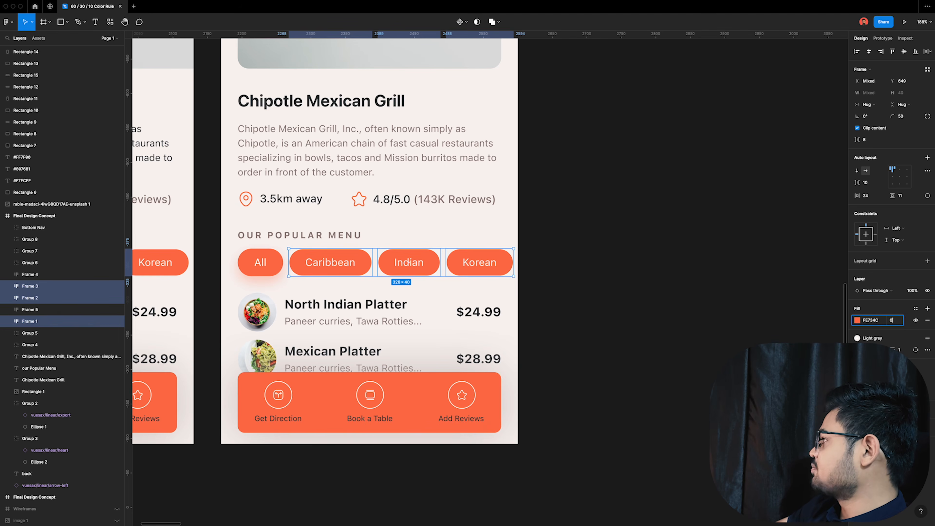
key(Return)
click(660, 406)
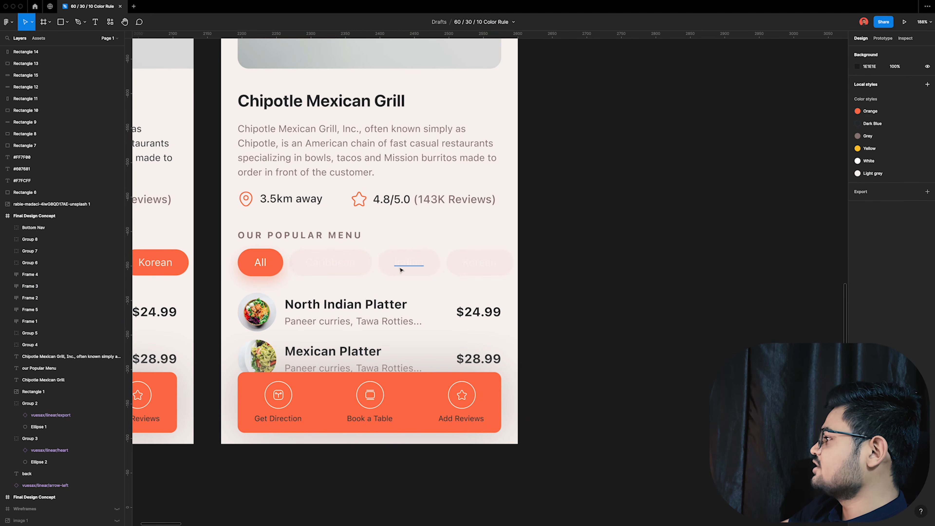
- Inspect the fill color and opacity of the circle behind the heart icon in the copied screen
scroll(401, 268, up, 2)
scroll(436, 330, up, 10)
scroll(516, 182, up, 5)
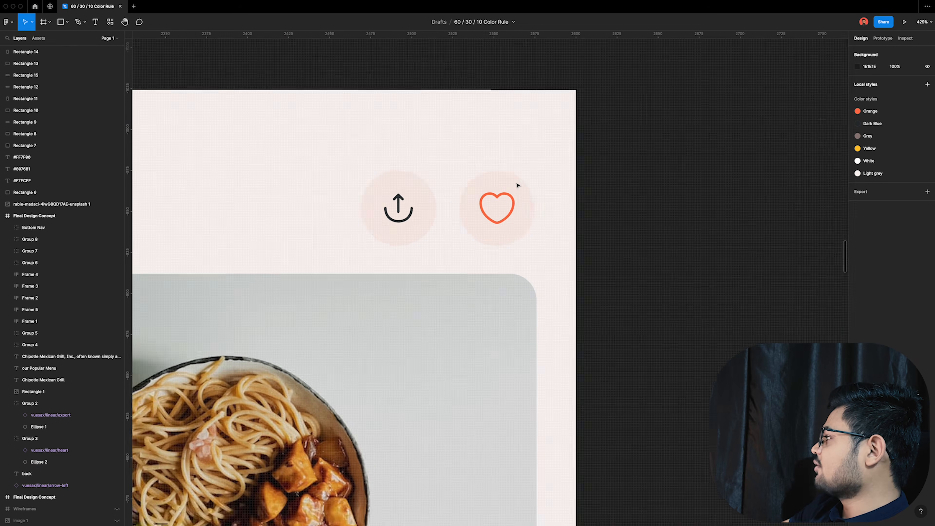
click(526, 213)
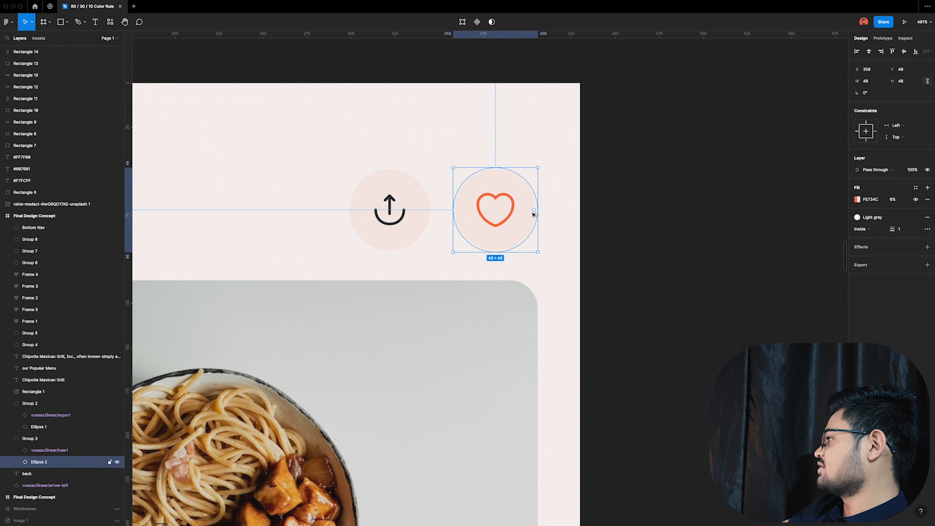
scroll(670, 240, down, 10)
scroll(549, 413, down, 2)
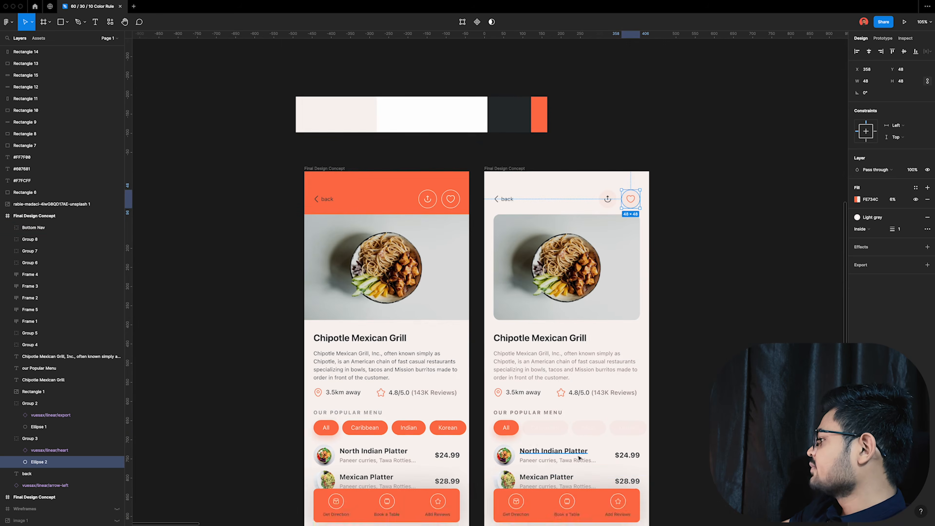
- Apply the Grey color style to the outlines and labels of the Caribbean, Indian and Korean pills
scroll(548, 413, up, 8)
click(548, 394)
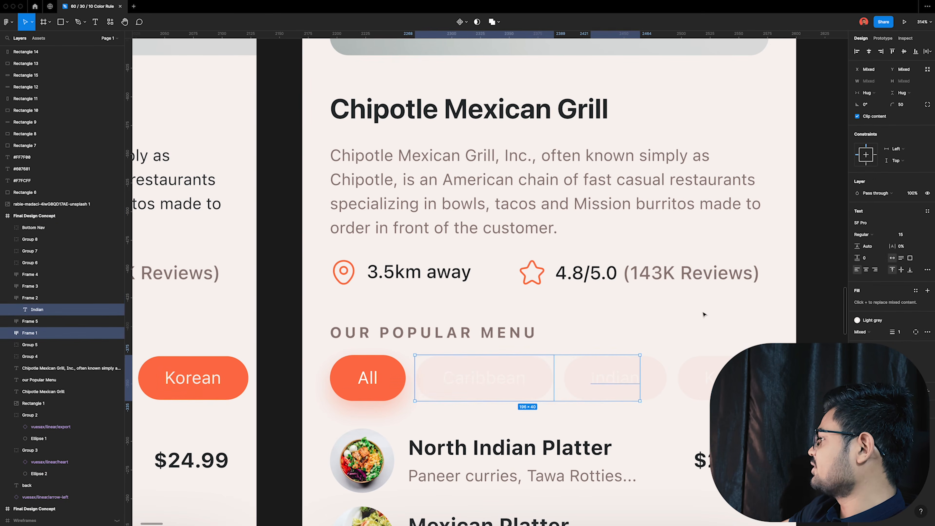
click(644, 380)
shift+click(704, 378)
shift+click(525, 395)
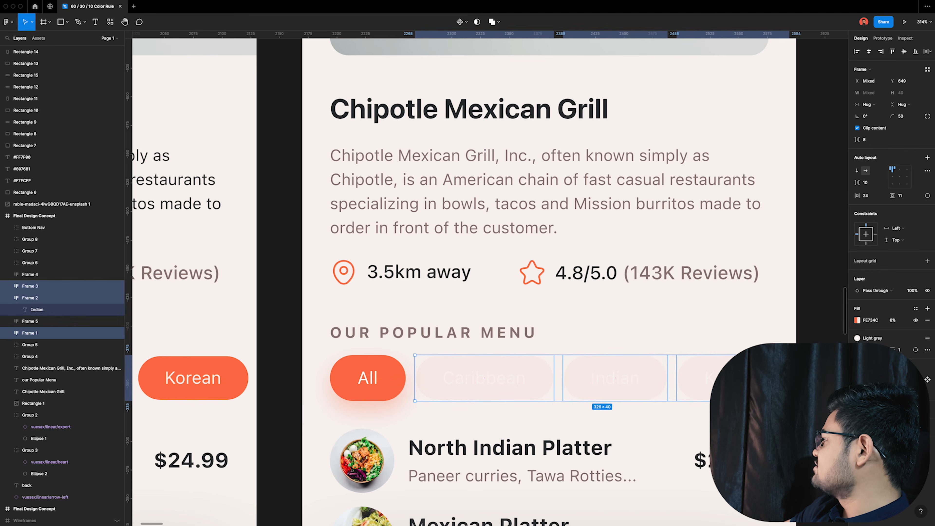
scroll(489, 306, down, 5)
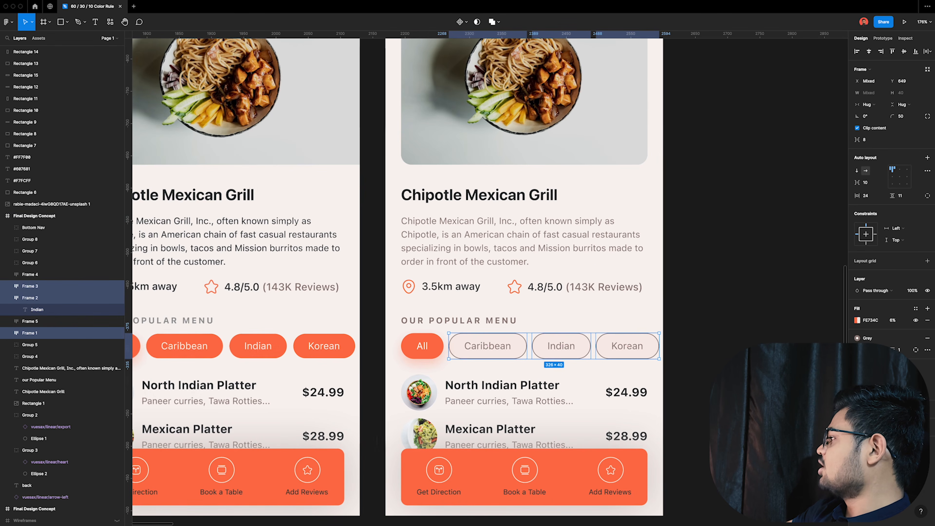
- Apply the Grey color style to only the text labels inside the Caribbean, Indian and Korean pills
key(Return)
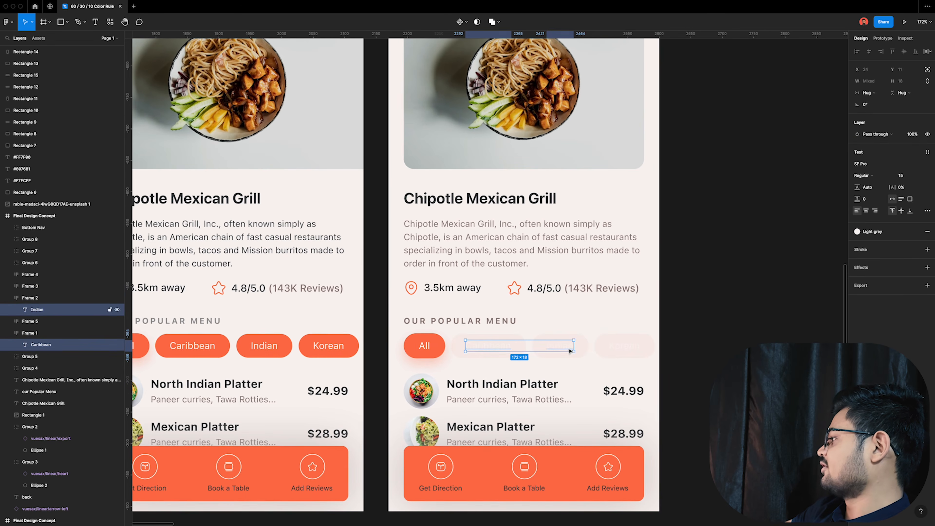
shift+click(626, 347)
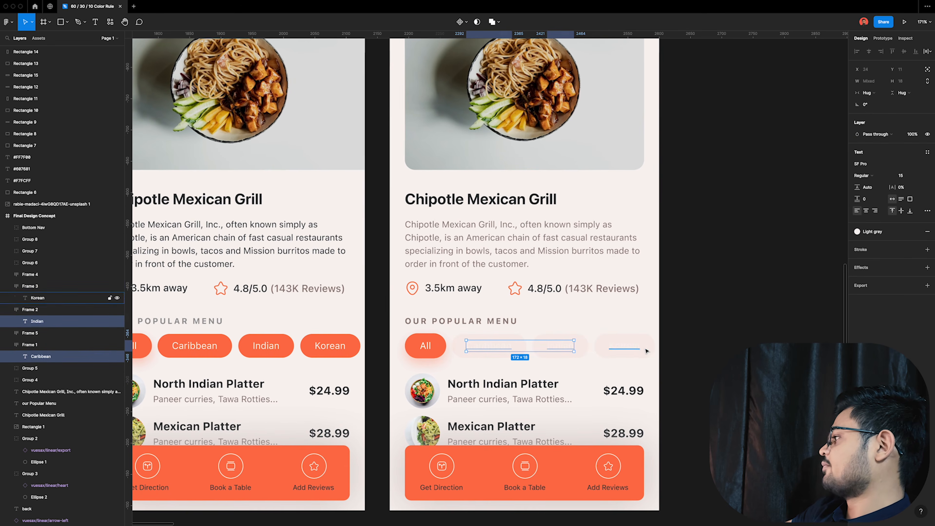
shift+click(625, 346)
click(882, 236)
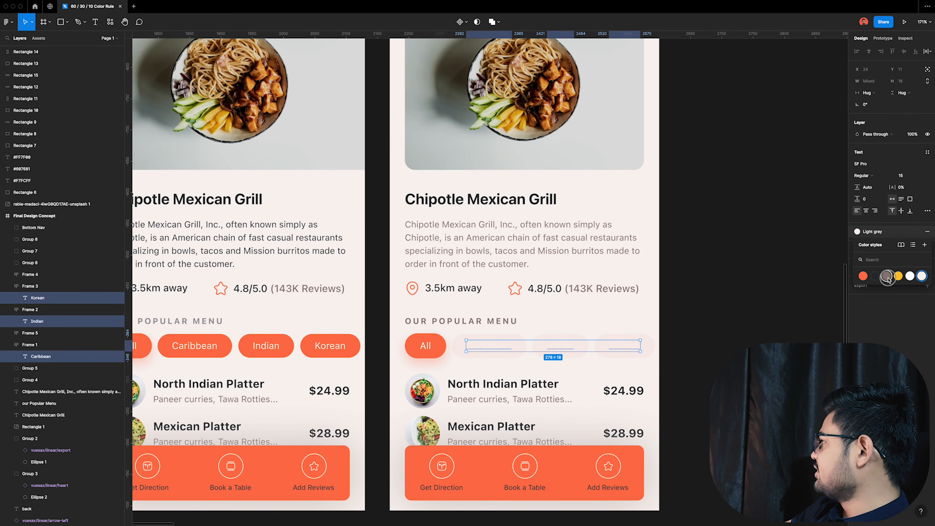
click(886, 276)
scroll(643, 372, up, 3)
key(Escape)
scroll(643, 372, down, 5)
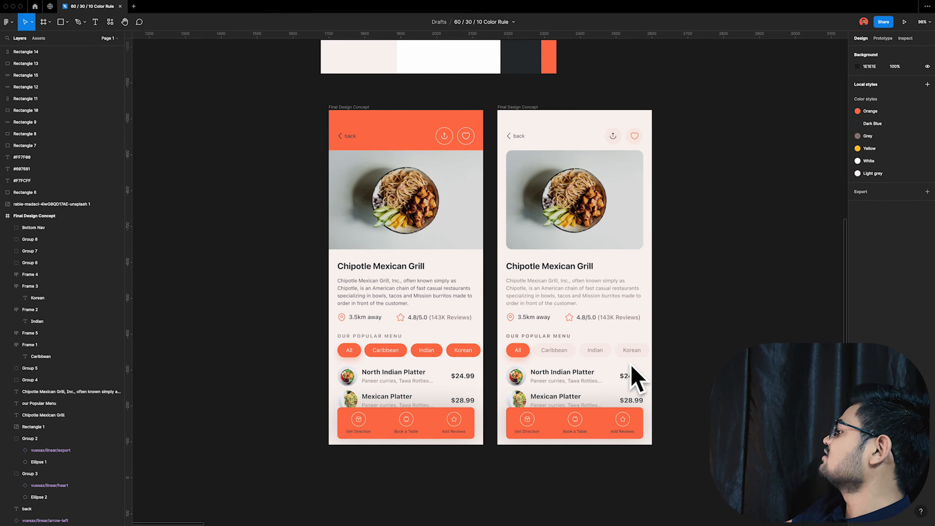
- Set the fill opacity of the Caribbean, Indian and Korean pills in the copied screen to 8%
scroll(664, 374, up, 5)
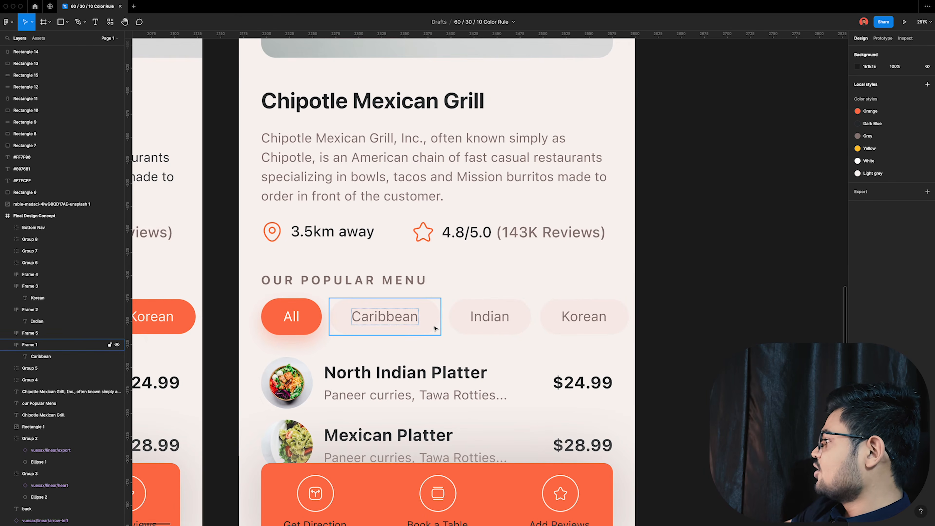
click(427, 322)
shift+click(515, 318)
shift+click(585, 317)
click(899, 322)
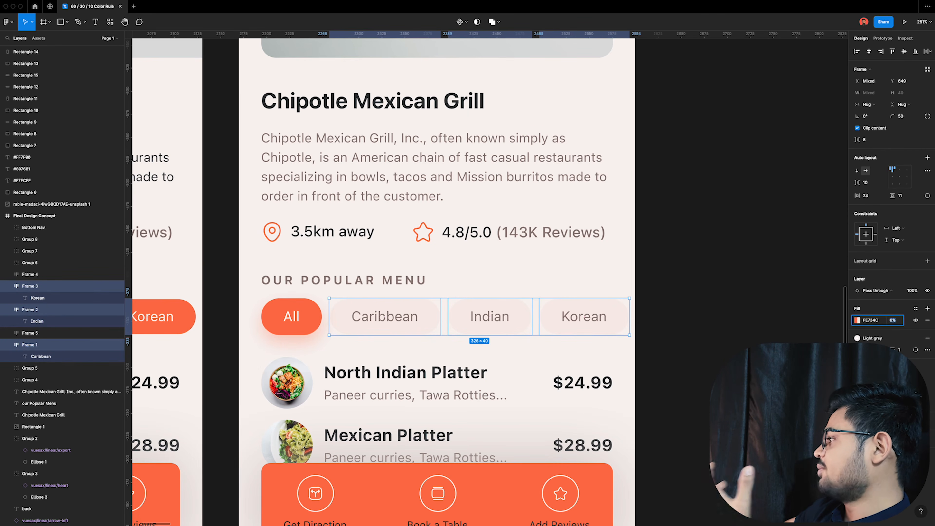
text(9)
key(Return)
key(Down)
key(Down)
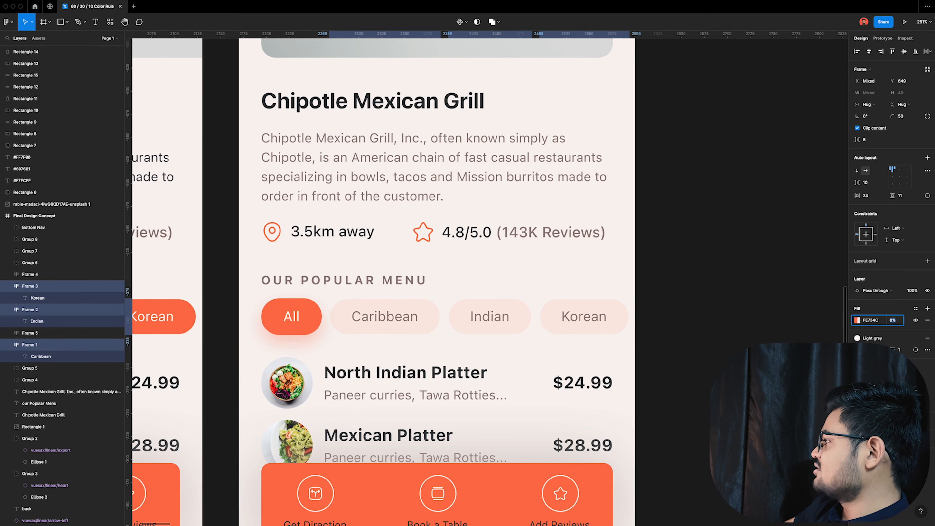
click(691, 435)
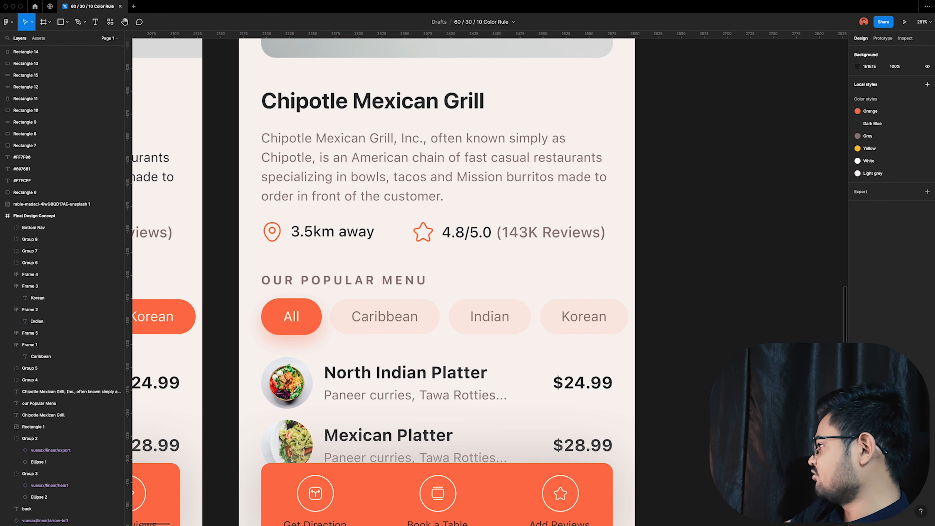
- Apply the White color style to the background rectangle of the copied screen's bottom navigation bar
scroll(641, 439, down, 5)
scroll(595, 410, down, 3)
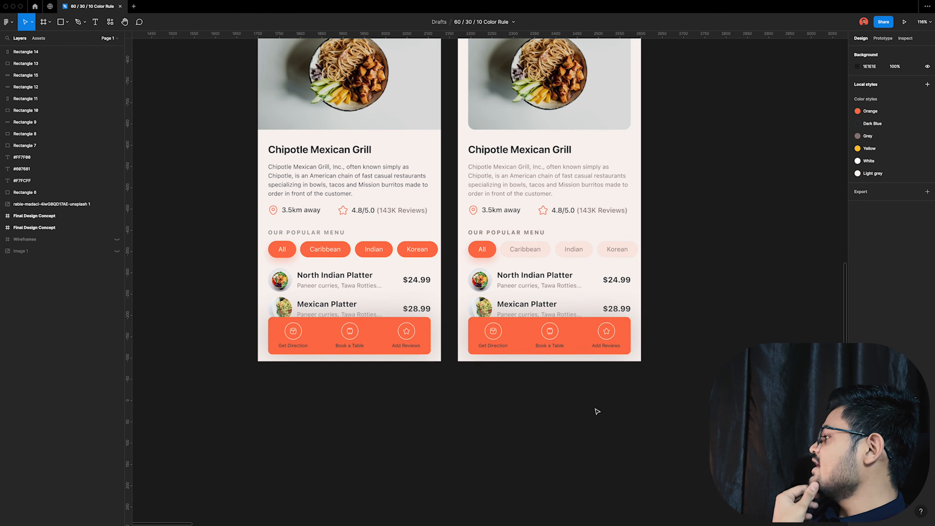
scroll(466, 393, down, 5)
scroll(551, 338, up, 1)
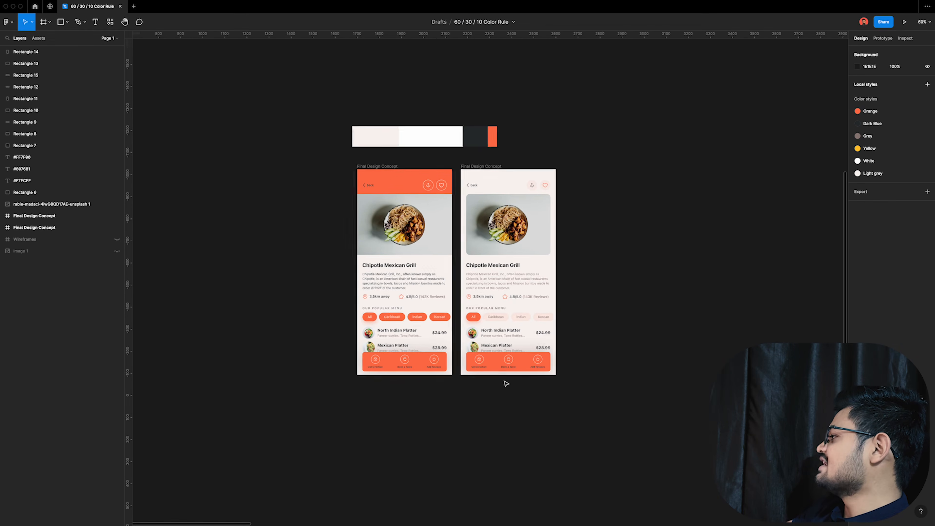
scroll(504, 381, up, 8)
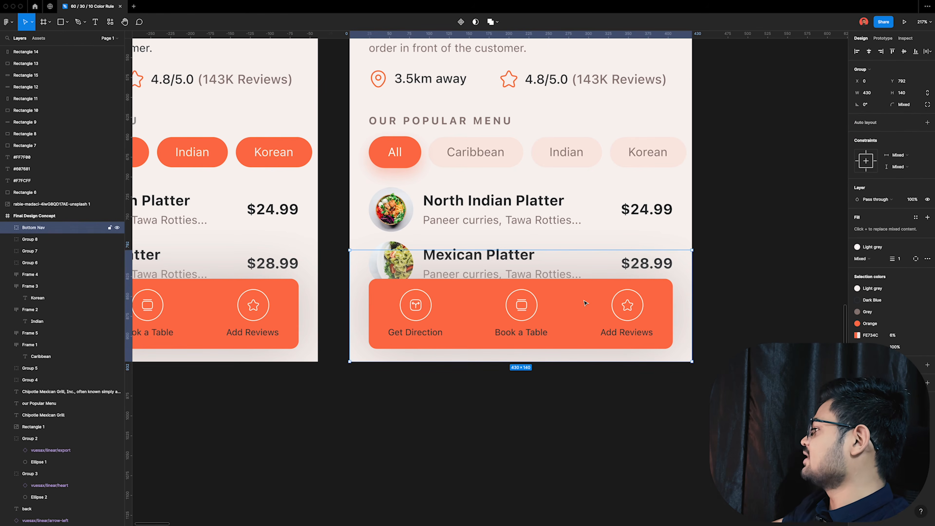
scroll(586, 303, right, 1)
double_click(584, 300)
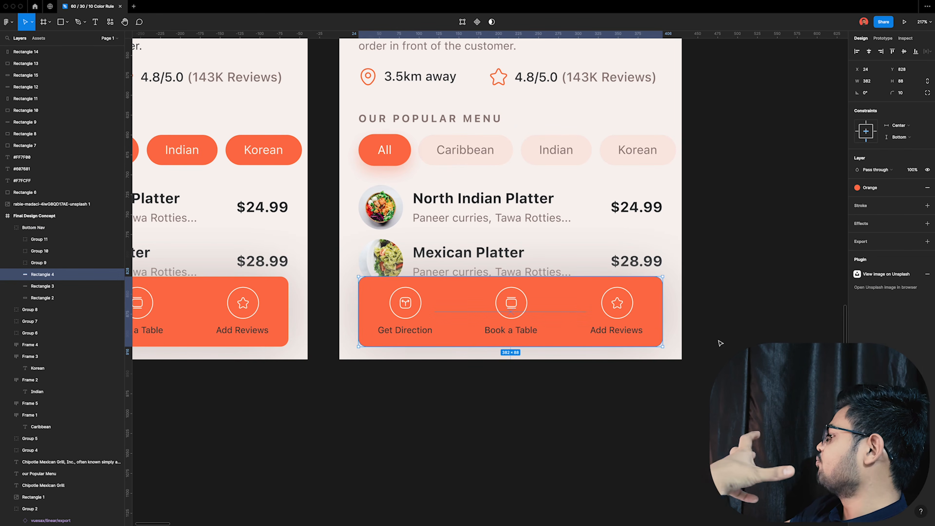
key(shift+0)
key(minus)
key(shift+0)
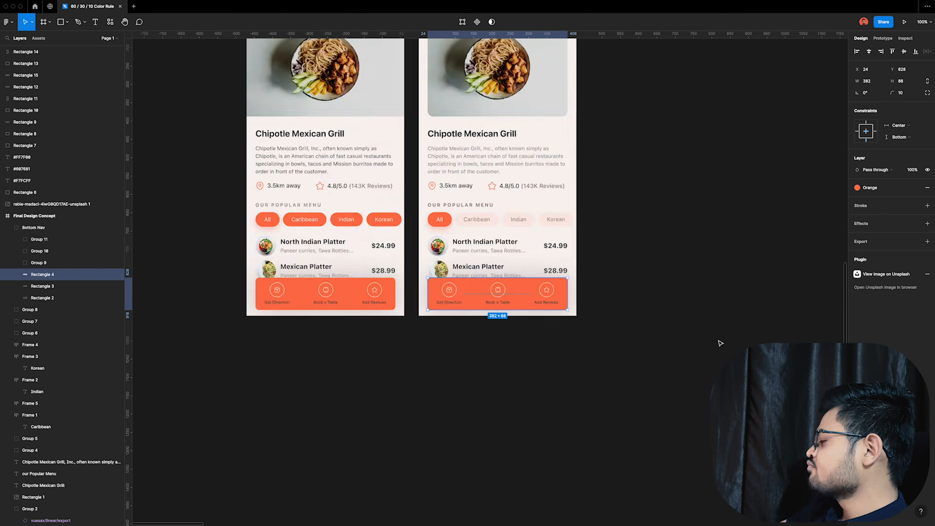
key(plus)
click(870, 187)
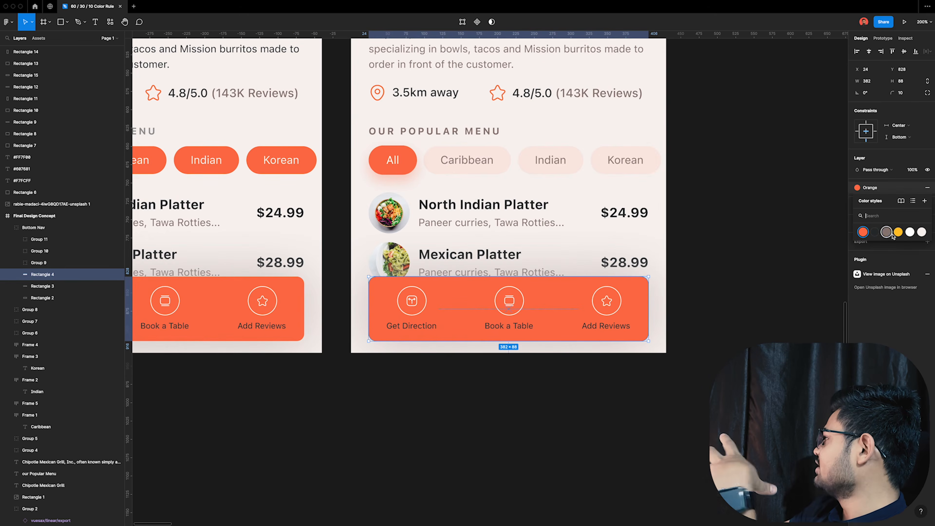
click(910, 232)
click(520, 386)
- Replace Light grey with the Orange color style in the Get Direction, Book a Table and Add Reviews groups of the copied screen
scroll(520, 386, down, 5)
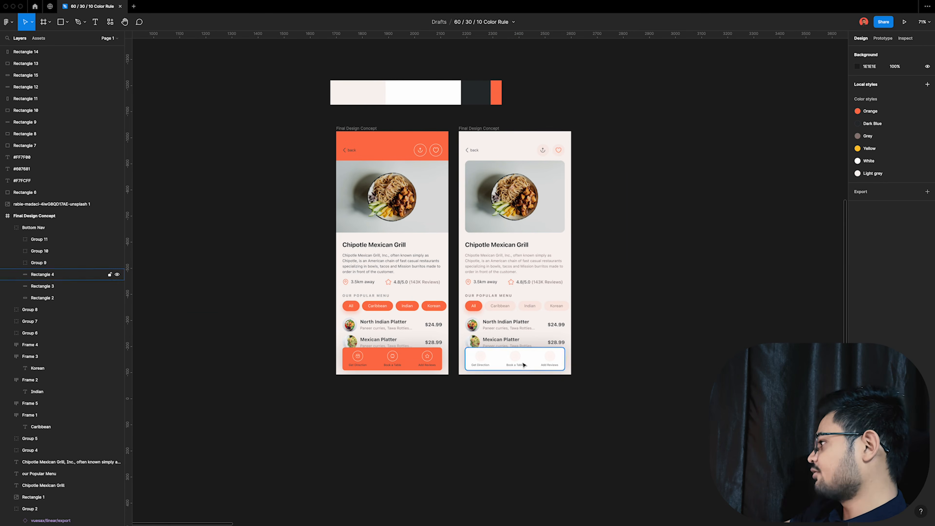
scroll(525, 381, up, 5)
click(508, 304)
click(507, 305)
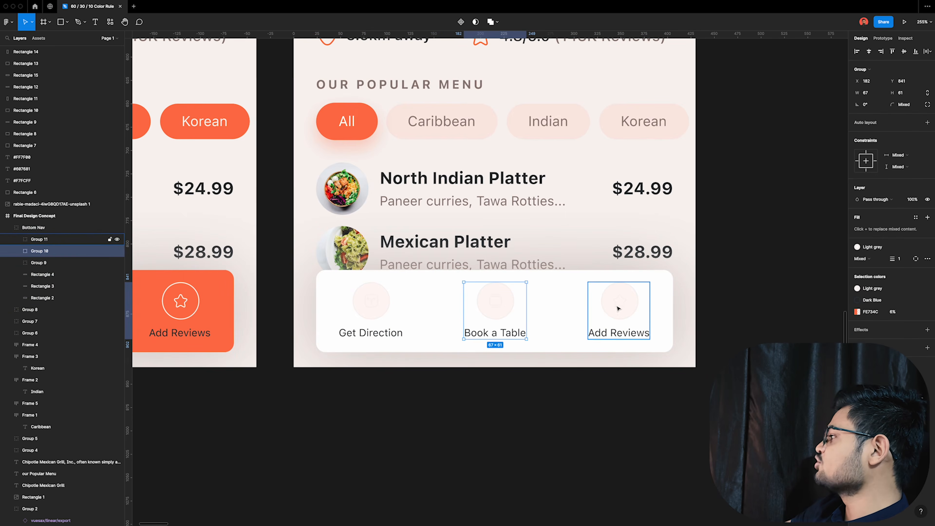
shift+click(618, 305)
shift+click(359, 307)
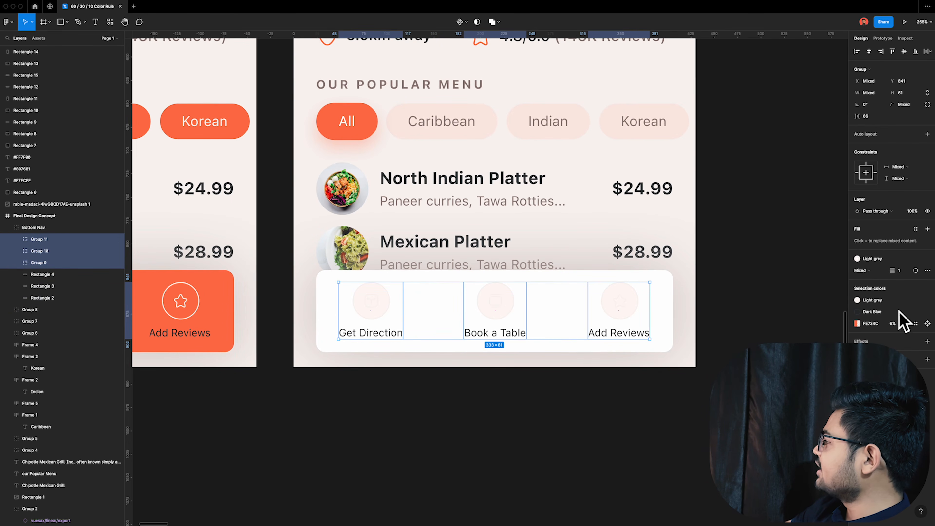
click(880, 303)
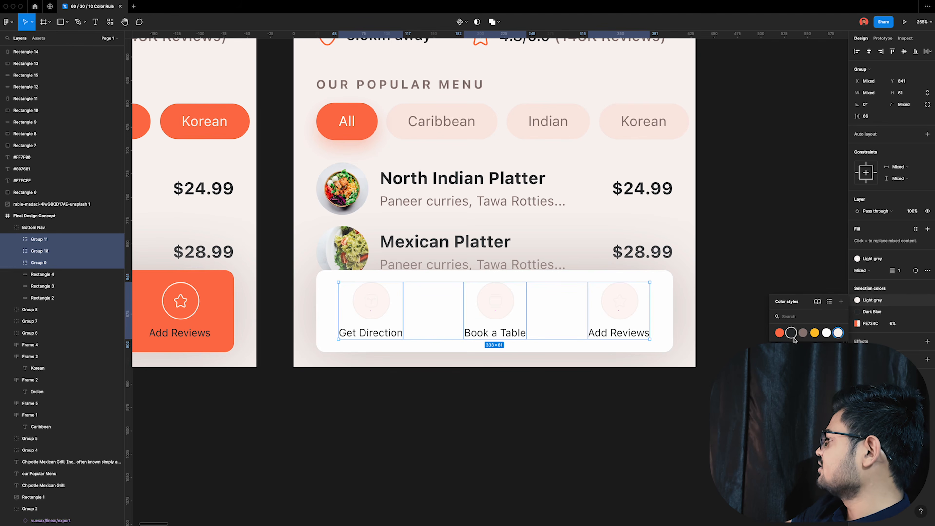
click(780, 333)
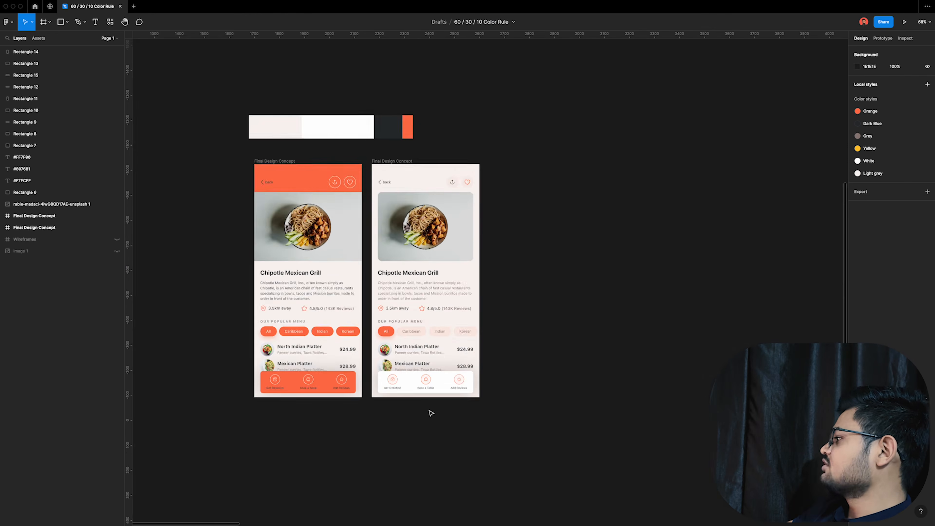
- Space the copied screen farther from the original and reposition the proportional color bar roughly centered above the two screens
scroll(430, 411, up, 4)
scroll(453, 294, down, 8)
scroll(443, 224, down, 3)
drag(435, 208, 428, 190)
click(429, 188)
click(586, 341)
key(shift+1)
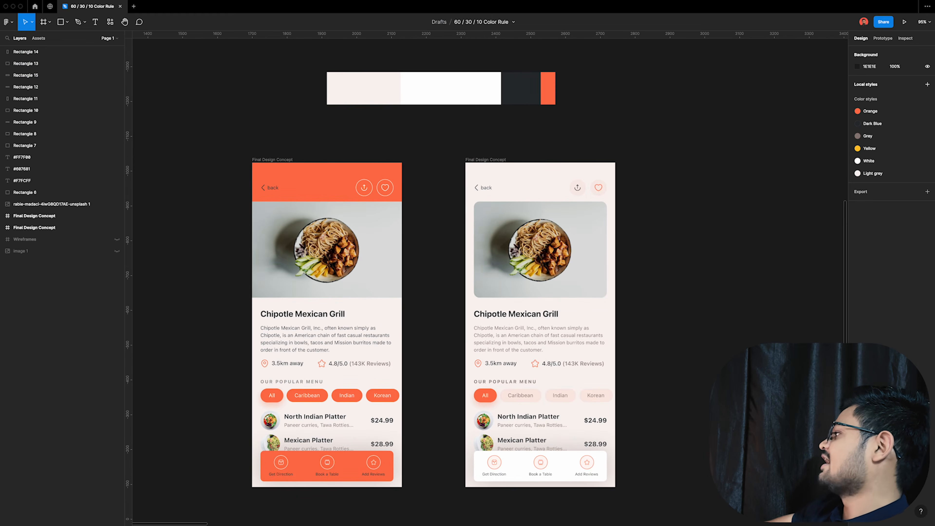